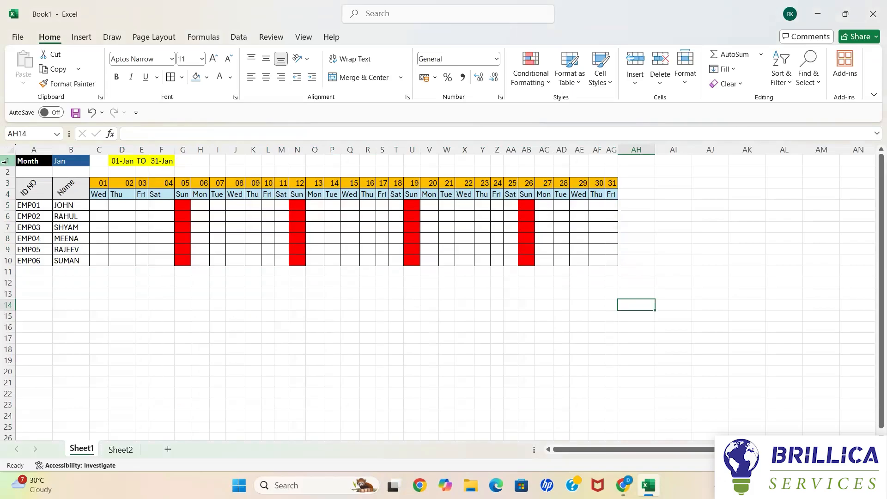
Step: Insert a new row above the Month row and enter the title "Automated Attendance Sheet" in cell A1
left_click(4, 160)
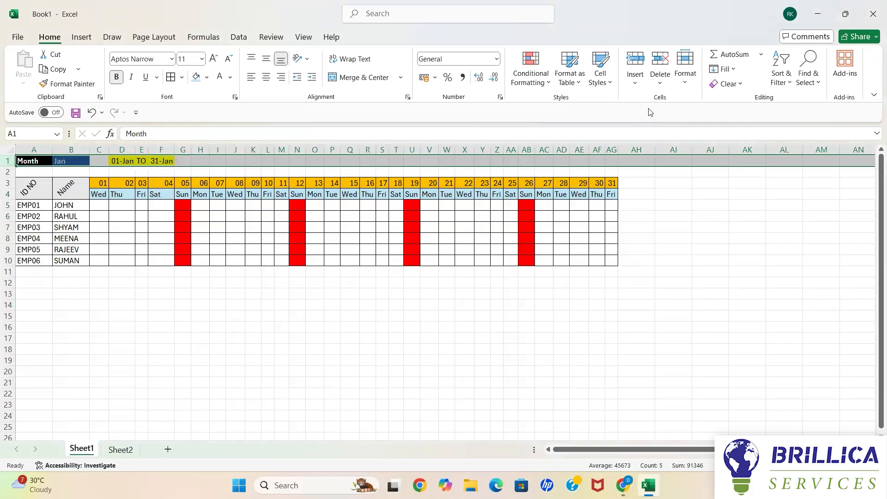
left_click(635, 83)
left_click(658, 115)
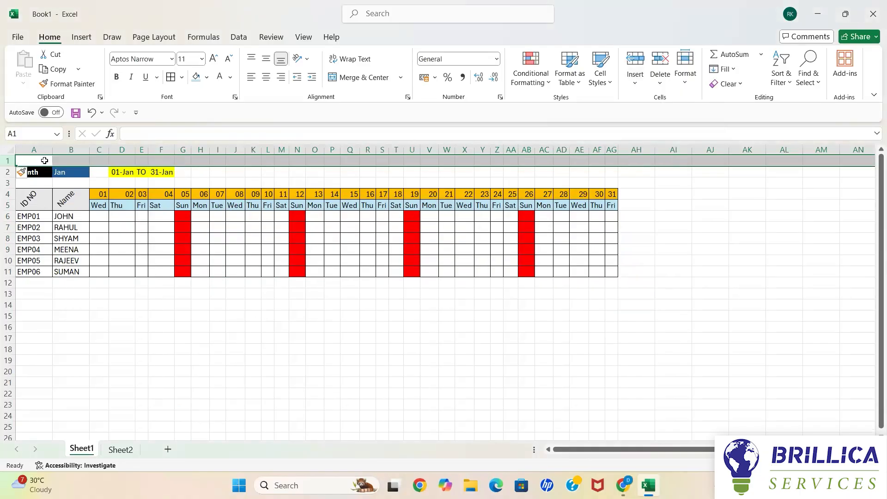
type("A")
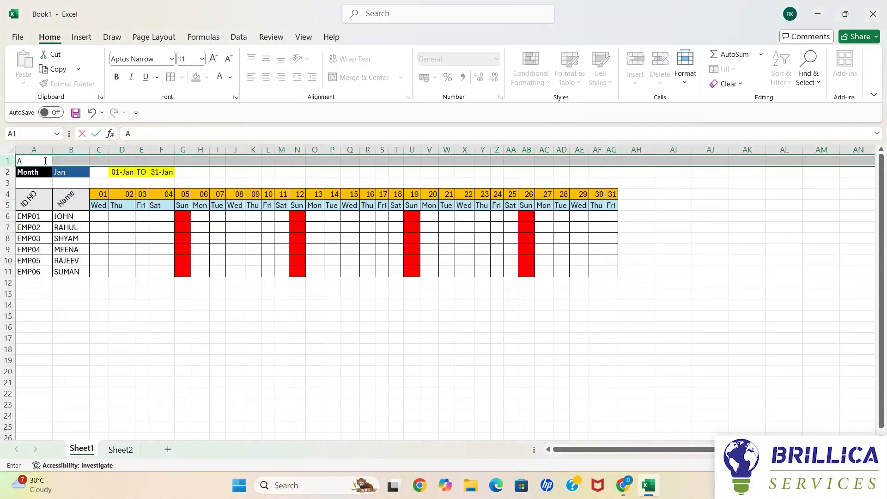
type("uto")
key("BackSpace")
type("tomated")
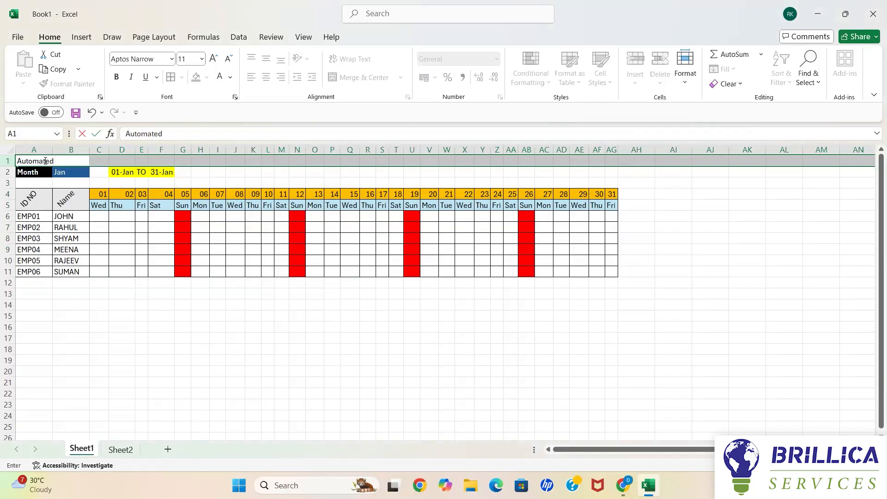
type(" Attendance S")
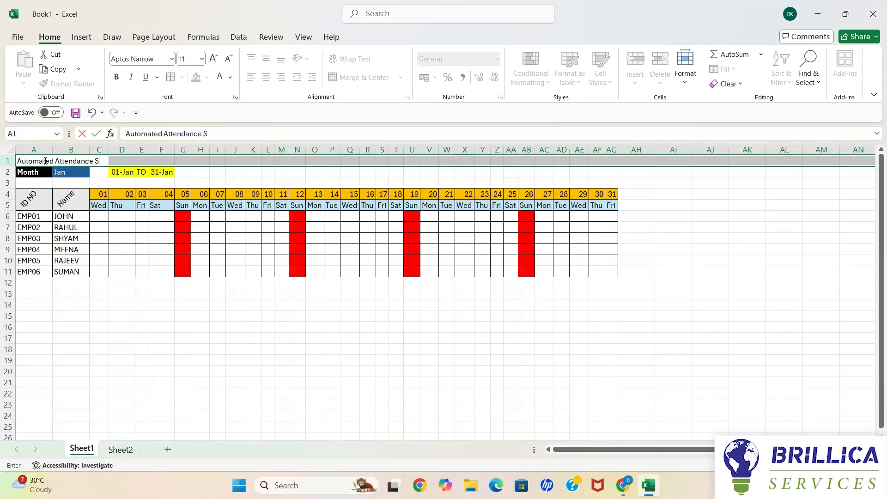
type("heet")
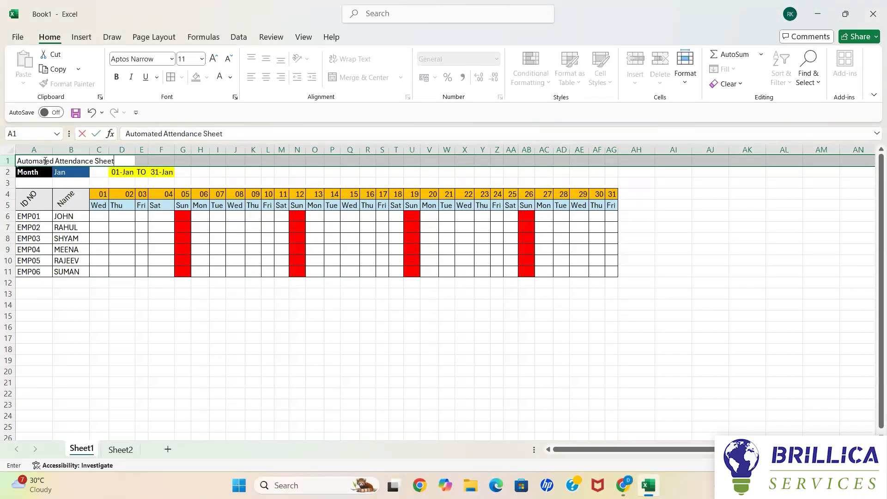
left_click(145, 169)
Step: Merge and center the title across A1:AG1 and format it in bold at font size 18
left_click_drag(32, 161, 605, 159)
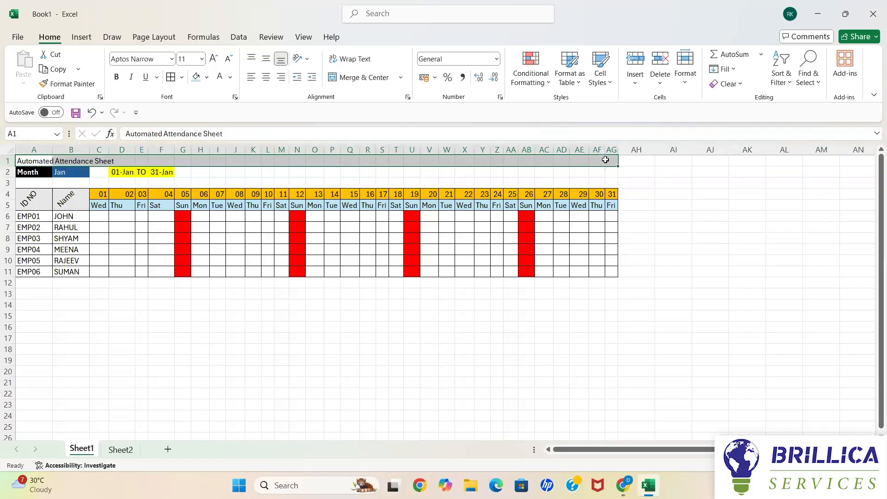
left_click(364, 77)
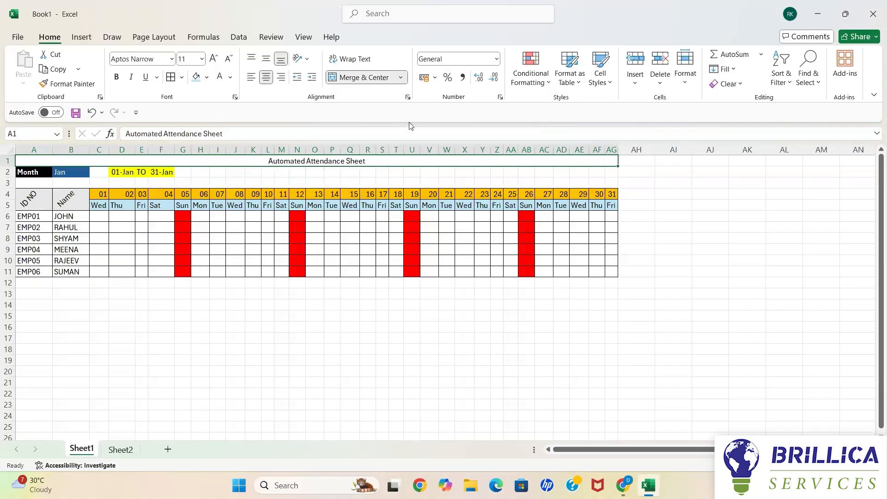
left_click(116, 77)
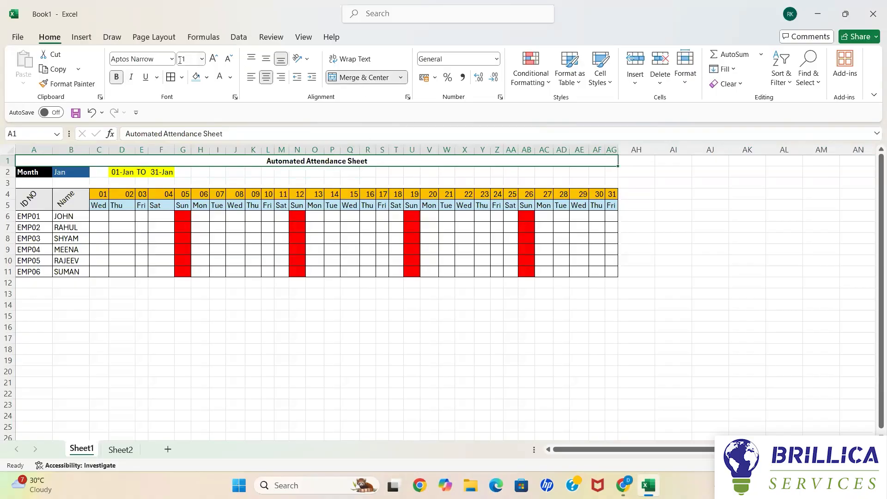
left_click(201, 59)
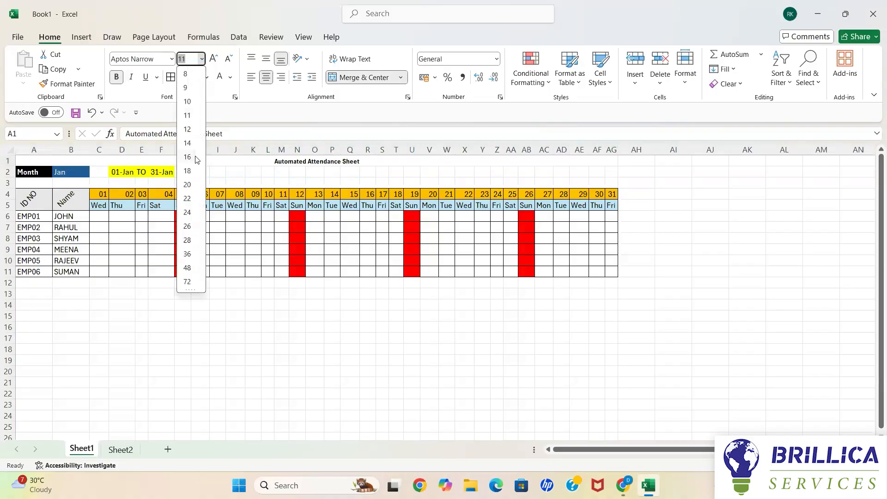
left_click(190, 171)
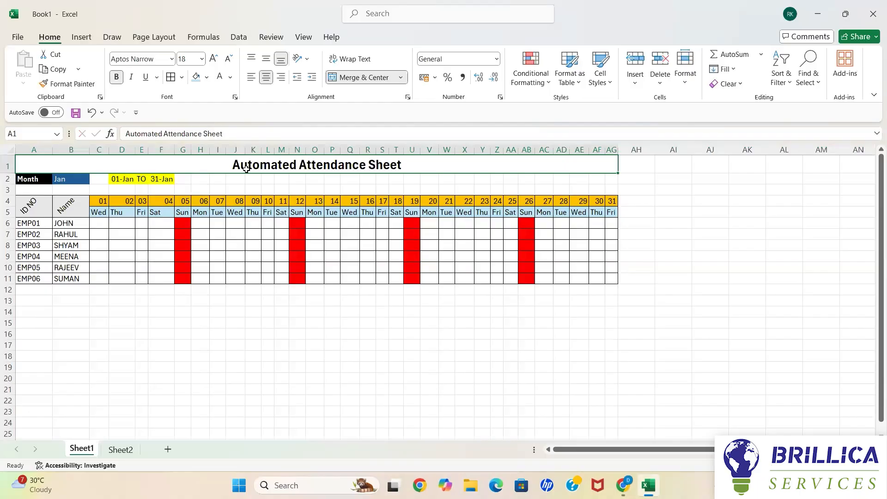
Step: Fill the merged title cell with a light orange background color
left_click(207, 78)
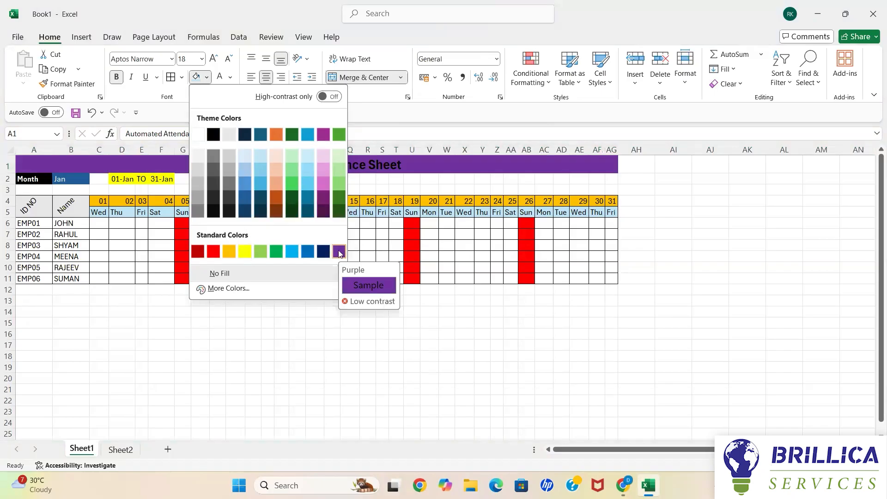
left_click(279, 186)
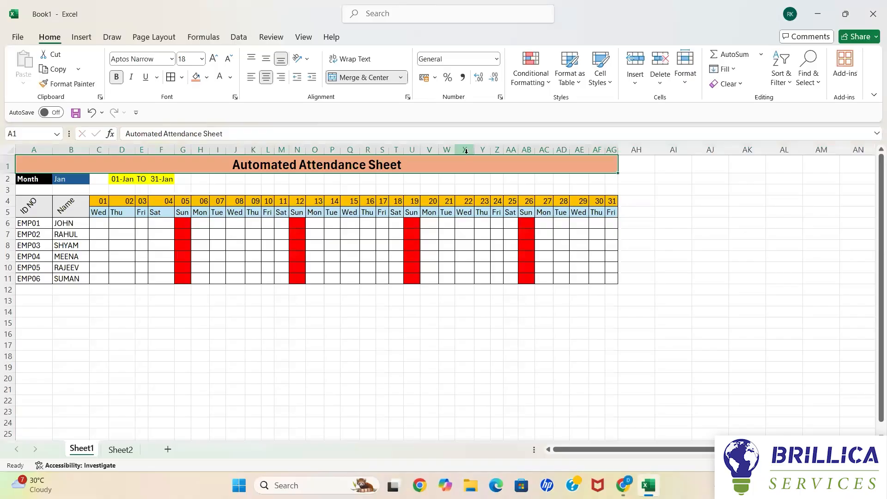
left_click(127, 190)
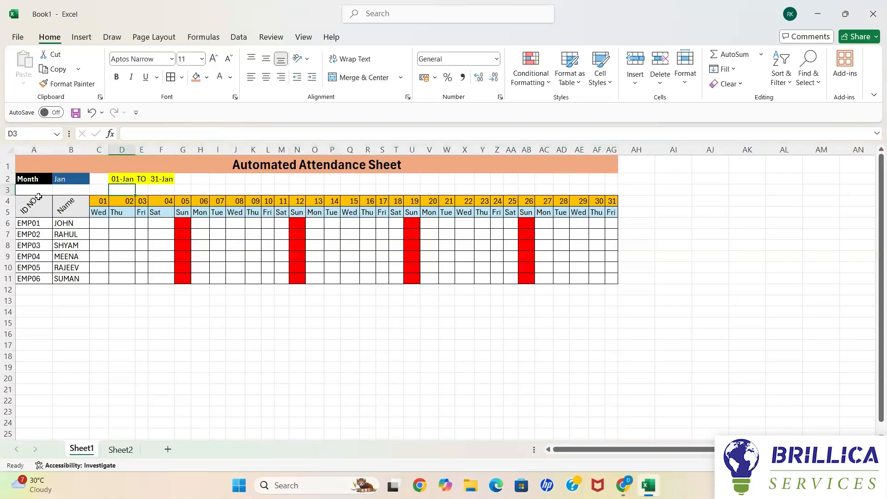
Step: Delete the empty row 3 between the Month row and the attendance table
left_click(8, 190)
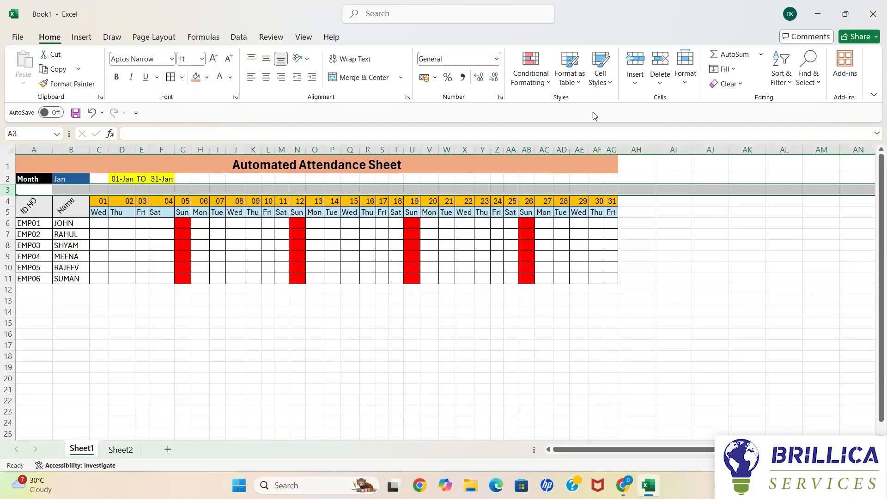
left_click(661, 83)
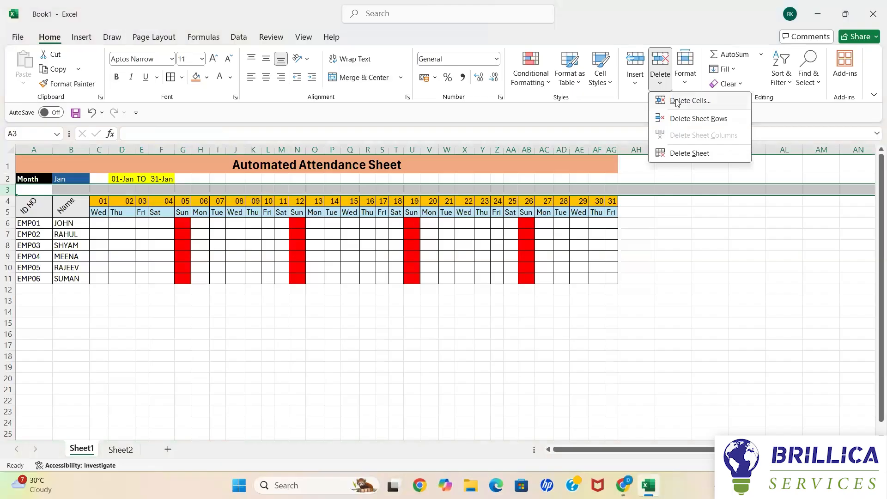
left_click(677, 101)
left_click(673, 301)
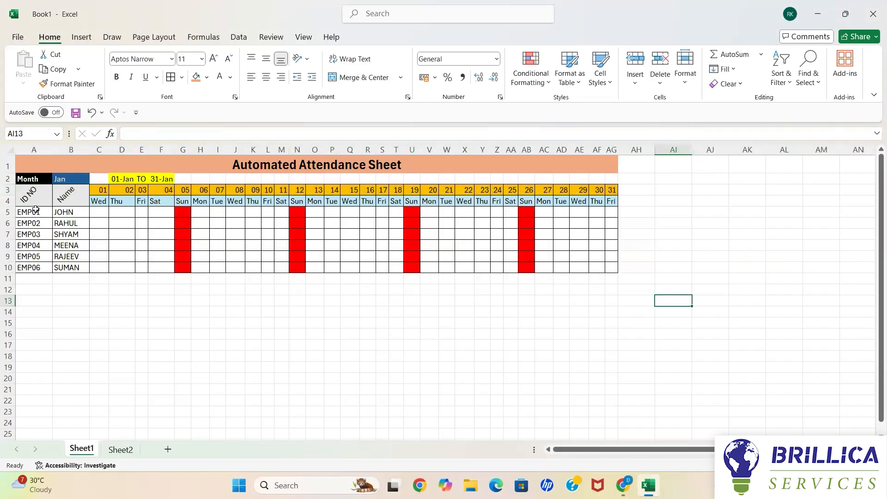
Step: Make the ID NO and Name column headers in the attendance table bold
left_click(30, 195)
left_click_drag(31, 191, 59, 194)
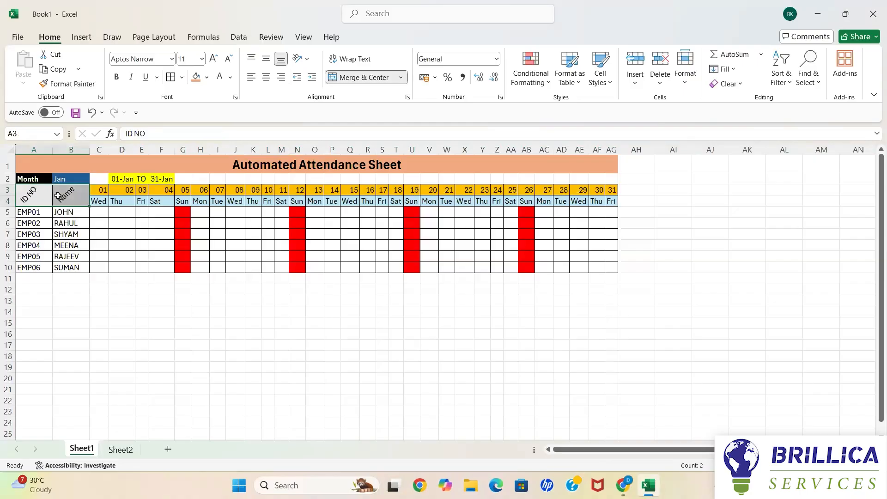
left_click(117, 77)
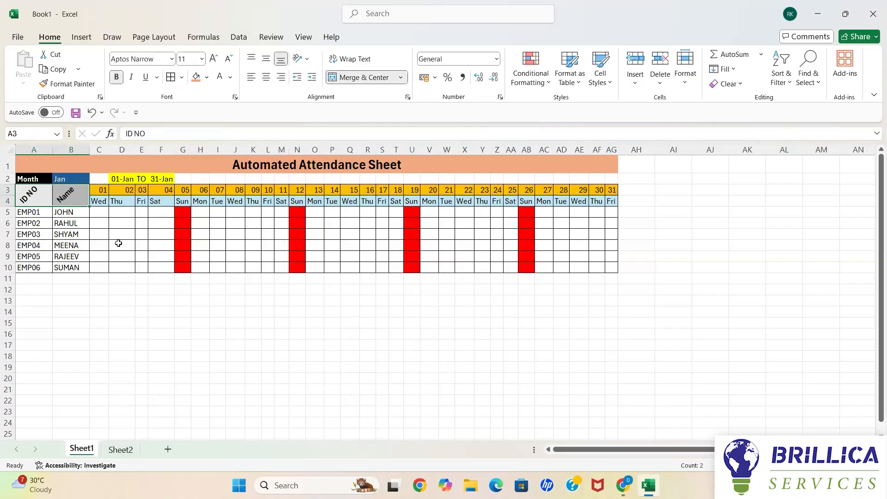
left_click(222, 180)
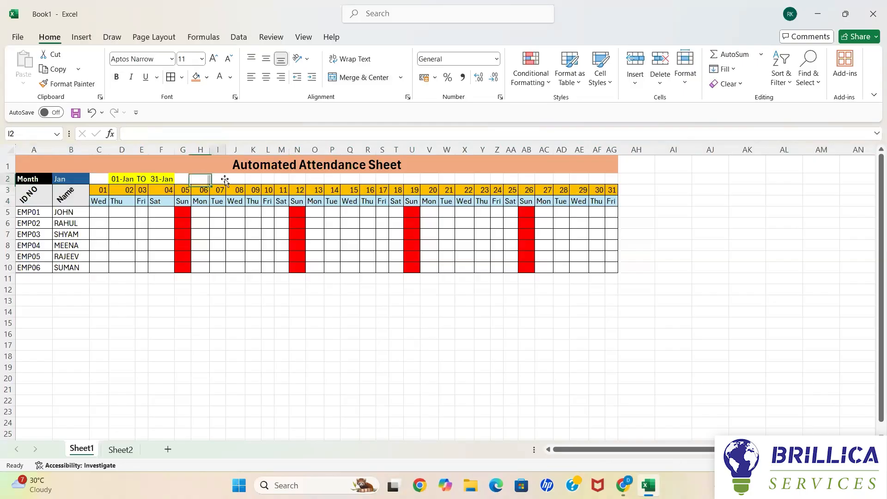
Step: Add the year to the title so that it reads "Automated Attendance Sheet 2025"
left_click(523, 177)
left_click(523, 161)
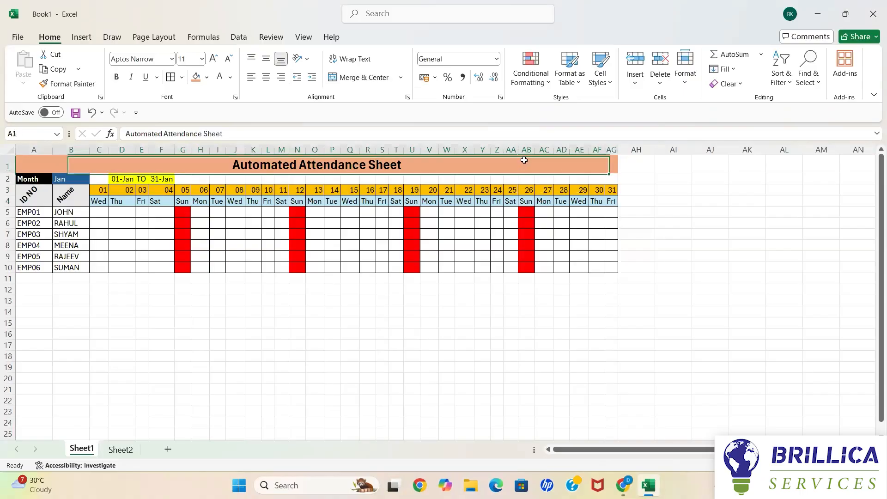
double_click(455, 165)
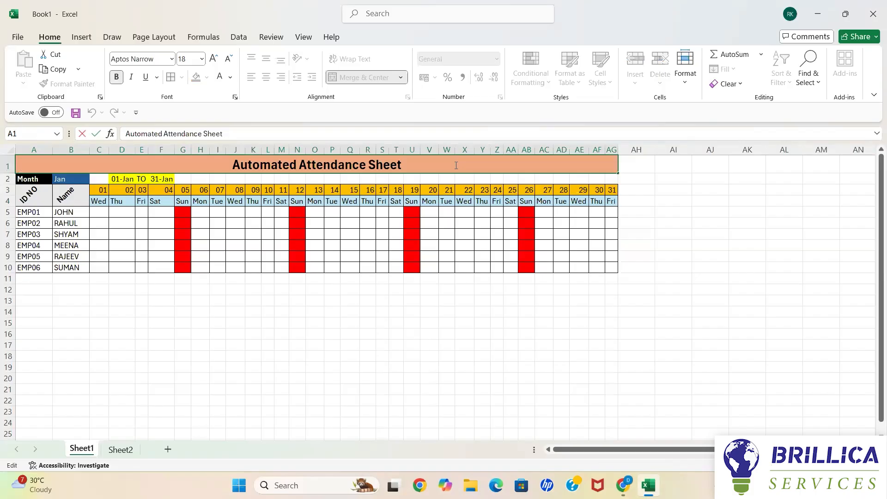
type("2")
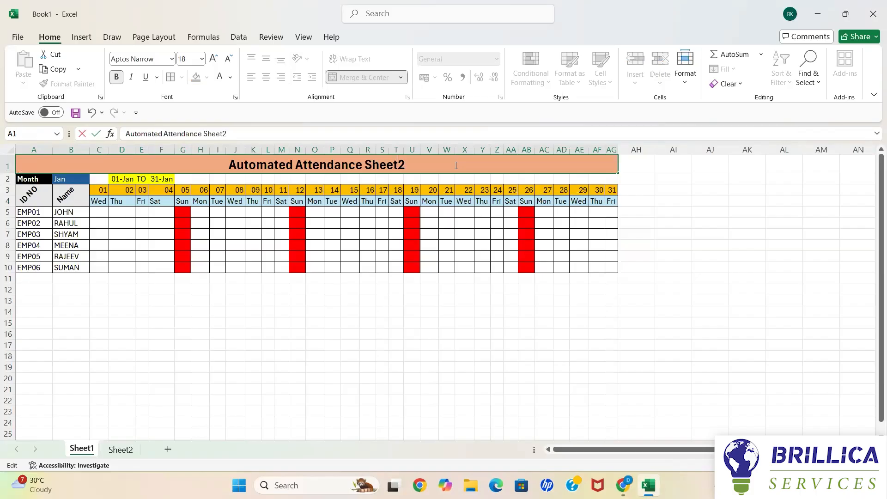
key("BackSpace")
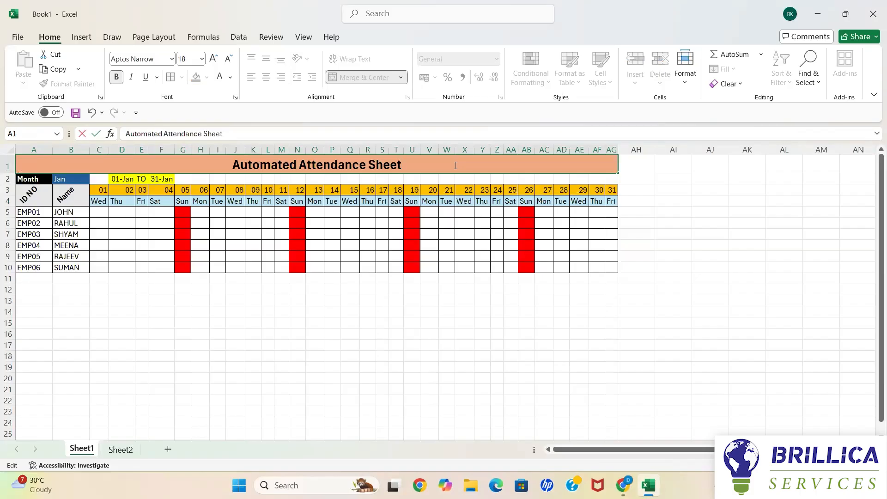
type("202")
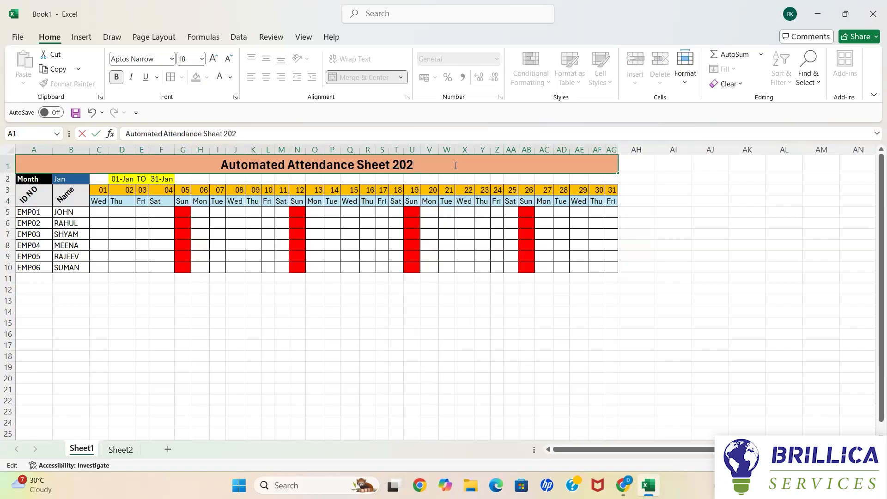
type("5")
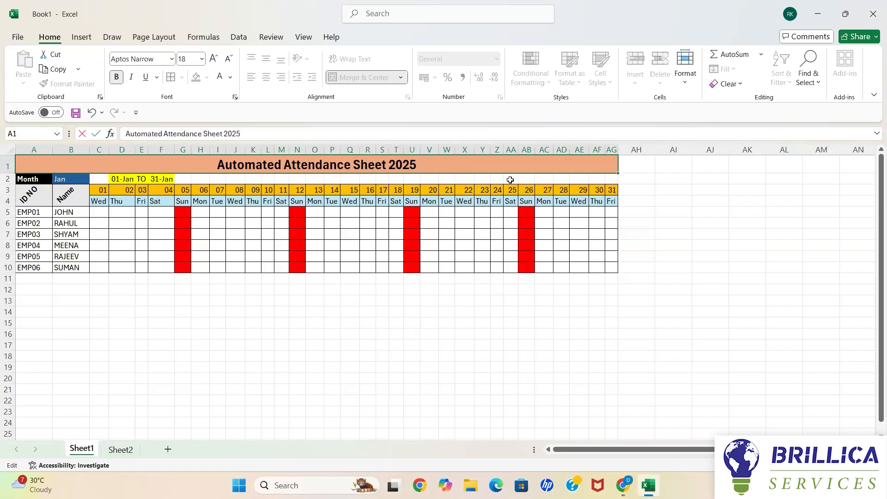
left_click(525, 301)
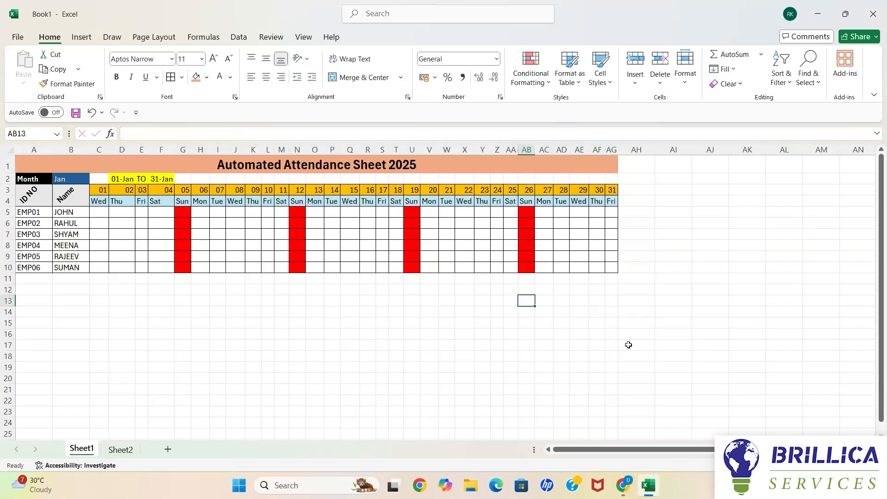
left_click(642, 255)
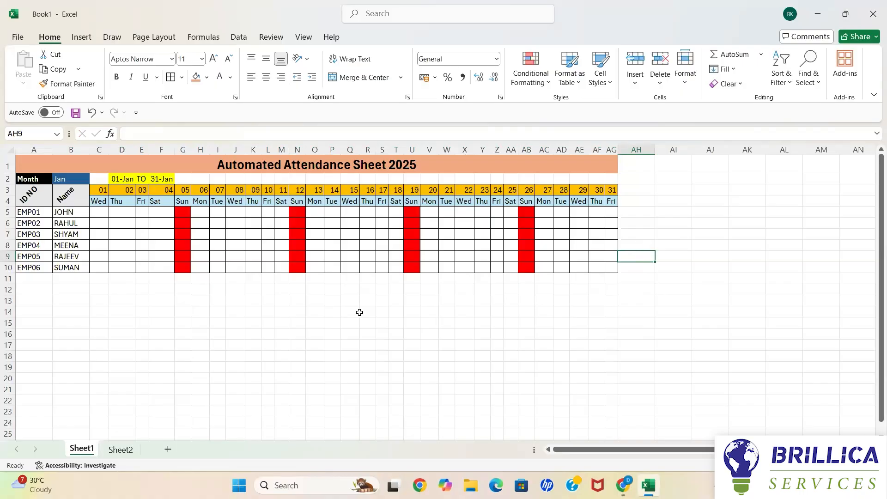
left_click(102, 223)
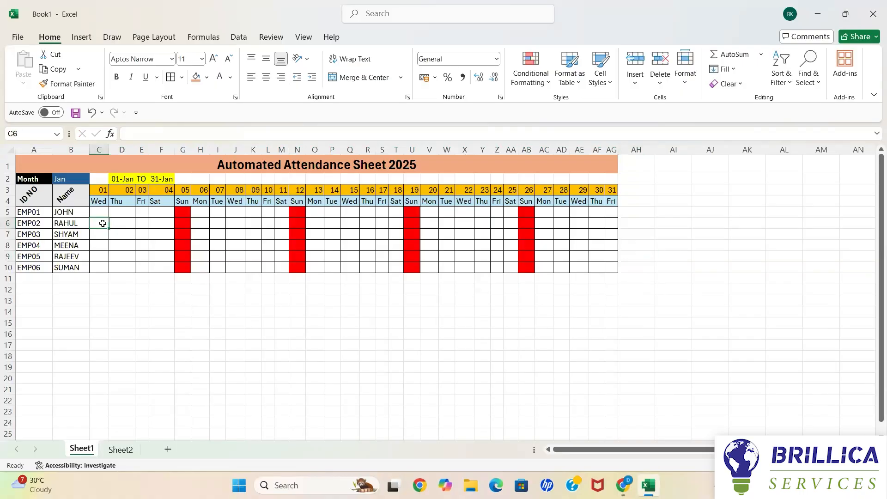
type("p")
left_click(221, 348)
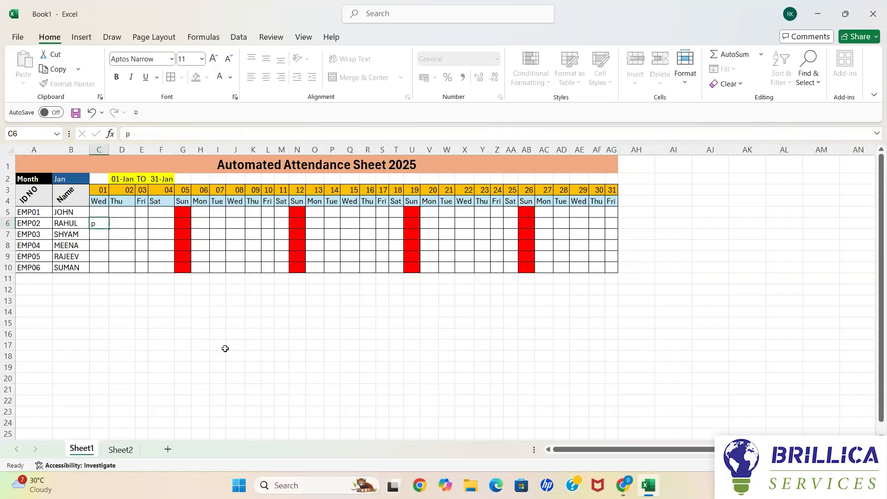
left_click(101, 223)
key("BackSpace")
Step: Set the month in B2 to Feb and widen columns D and F to fit the start and end dates
left_click(83, 180)
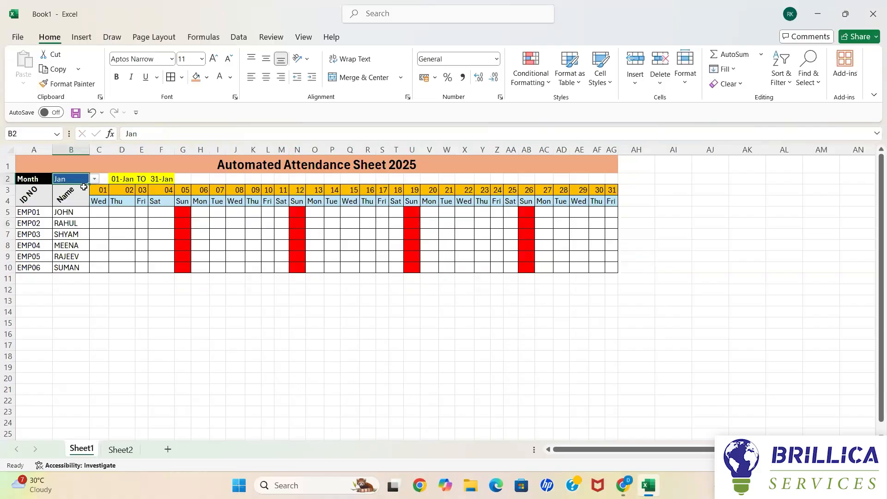
left_click(95, 179)
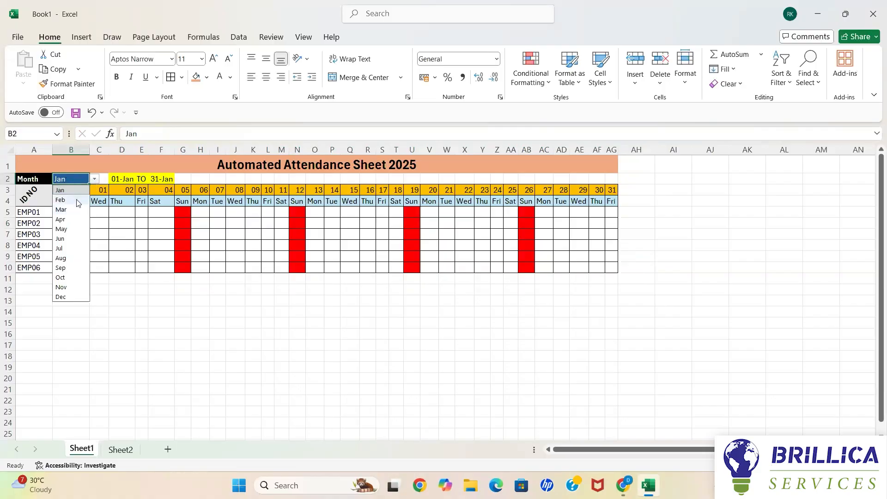
left_click(79, 199)
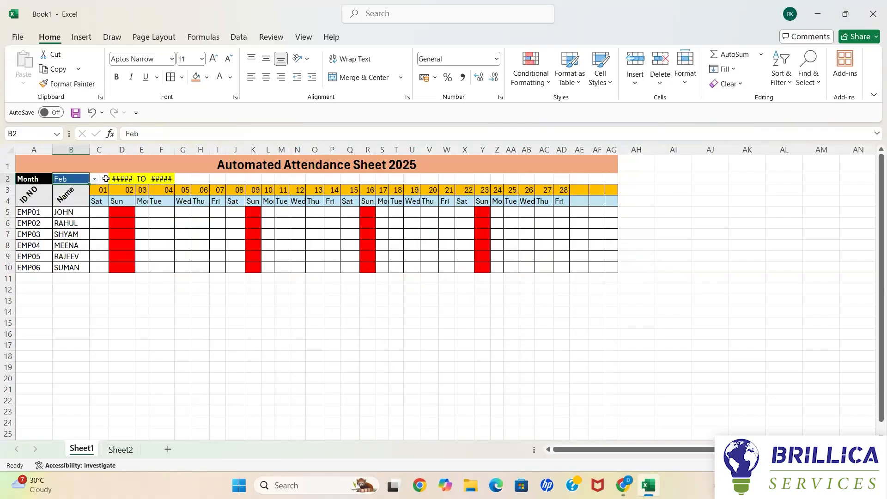
double_click(135, 147)
left_click_drag(177, 149, 178, 149)
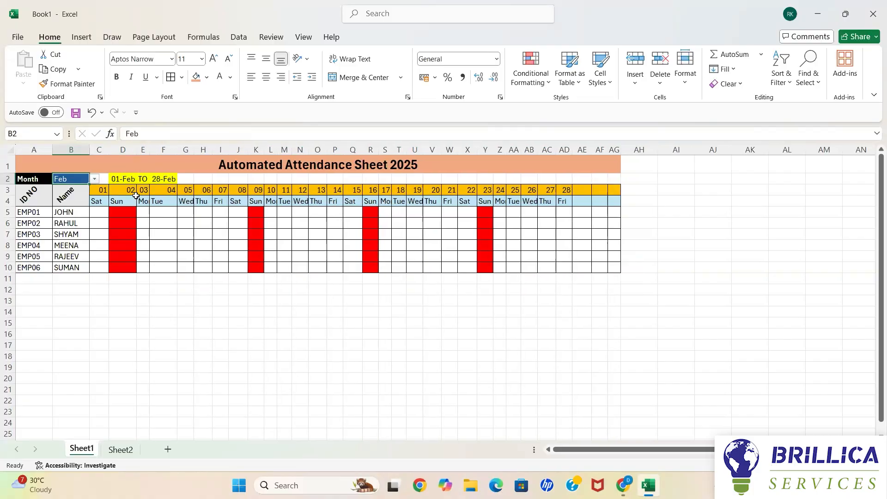
Step: Switch the month in B2 to Mar, Apr and May in turn to check how the dates and Sundays update
left_click(95, 178)
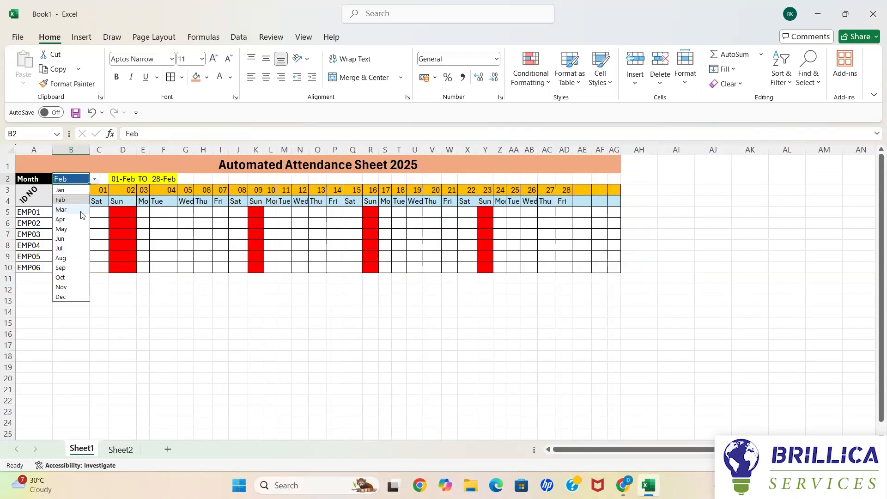
left_click(81, 210)
left_click(96, 179)
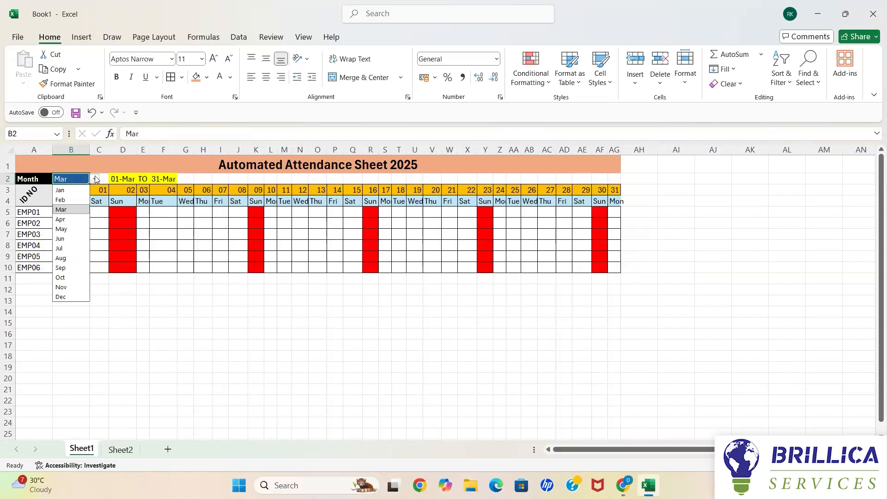
left_click(74, 219)
left_click(96, 180)
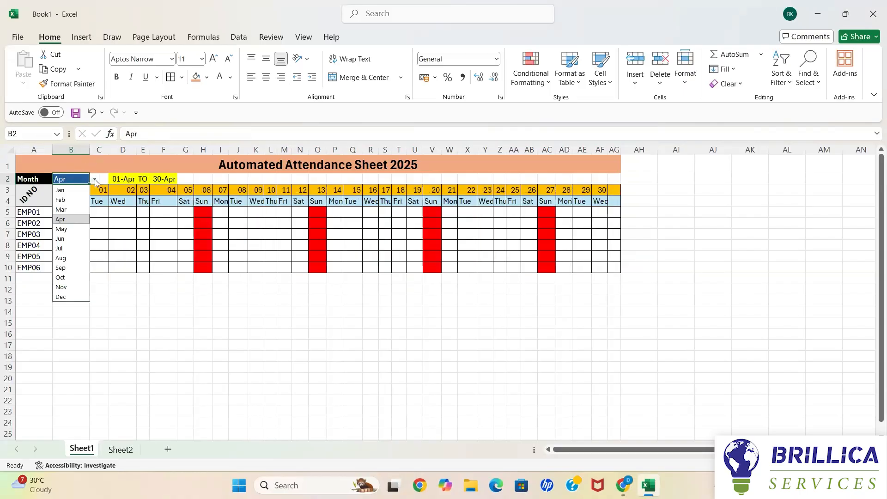
left_click(71, 229)
Step: Test Nov and Dec as the month in B2, finishing with the month set to Jan
left_click(95, 180)
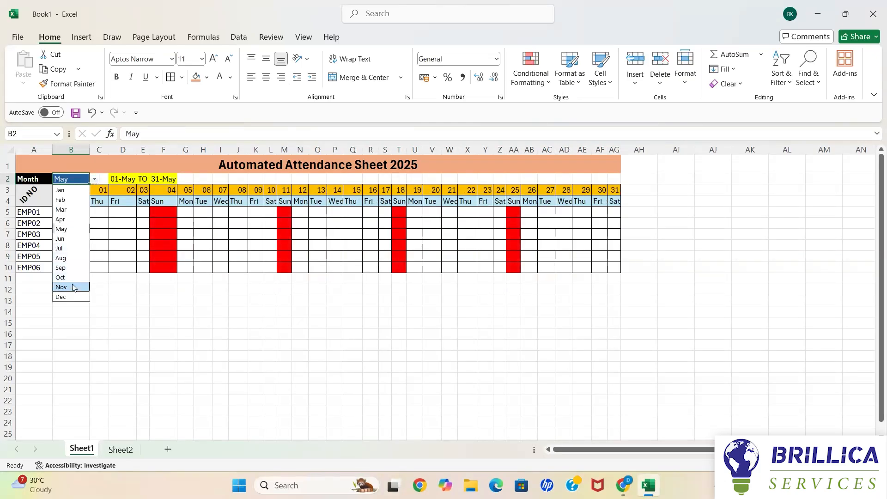
left_click(73, 287)
left_click(94, 179)
left_click(69, 297)
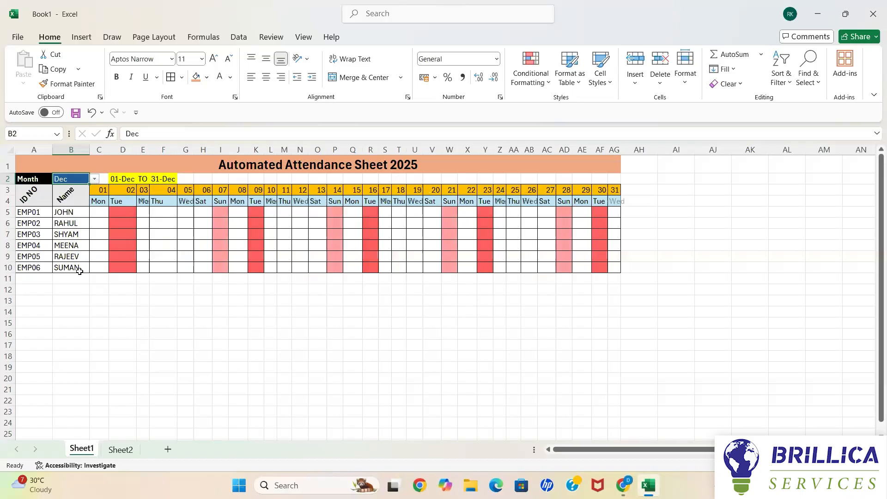
left_click(95, 179)
left_click(69, 190)
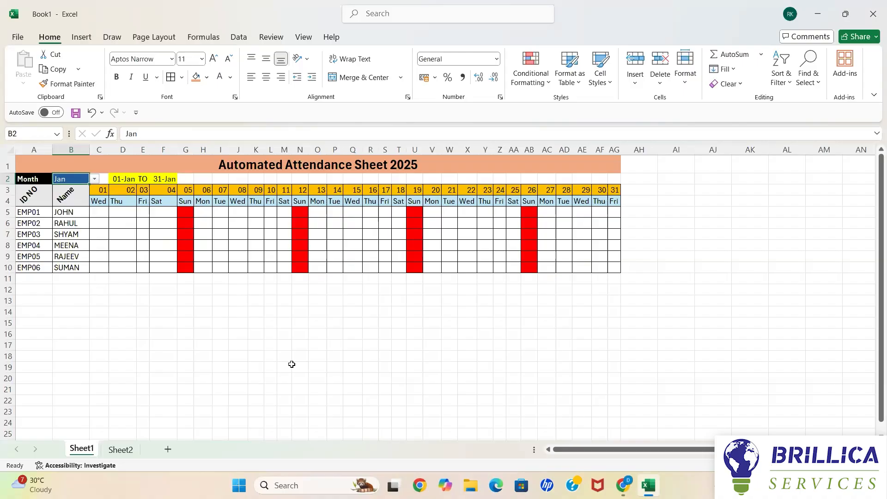
Step: Begin saving a copy of the workbook on this PC with Excel Template as the file type
left_click(22, 39)
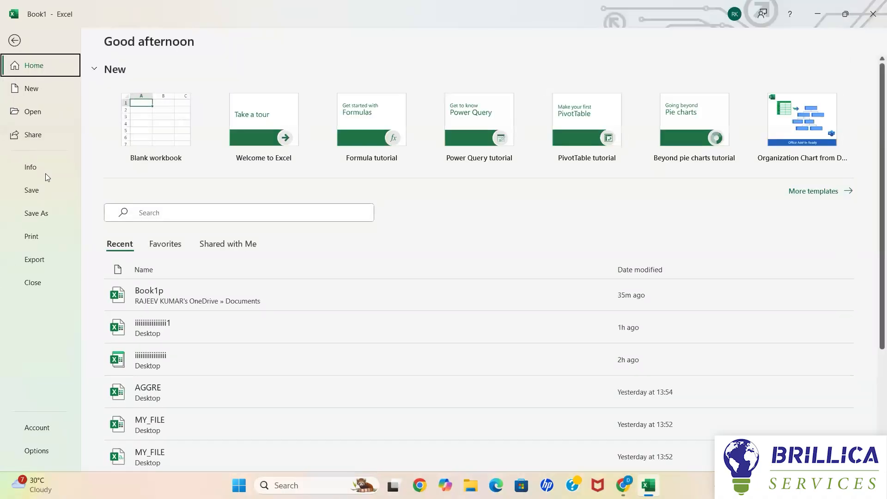
left_click(39, 213)
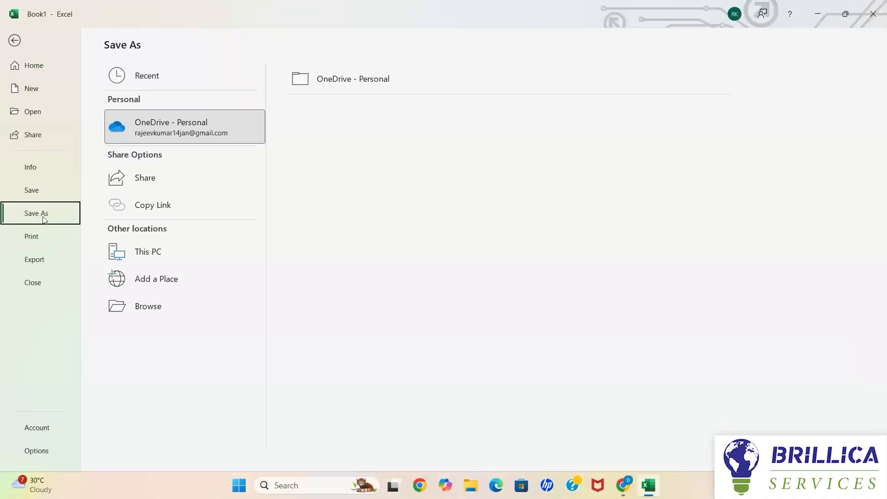
left_click(170, 251)
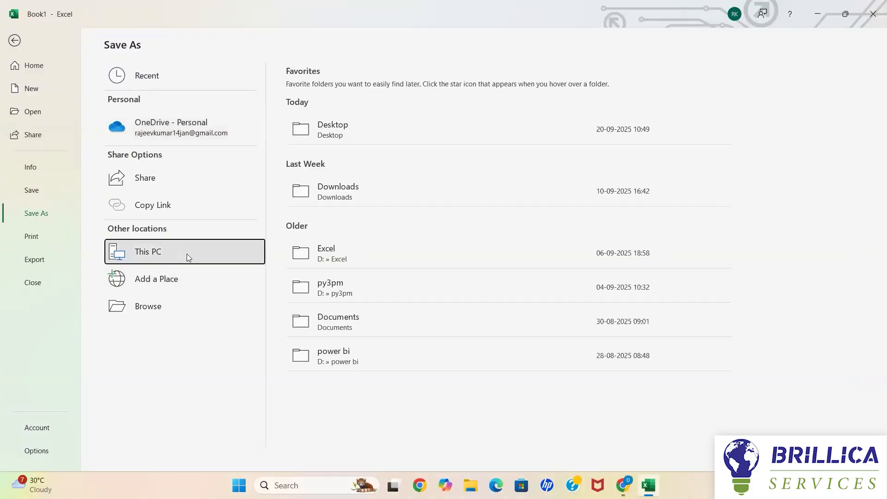
left_click(362, 134)
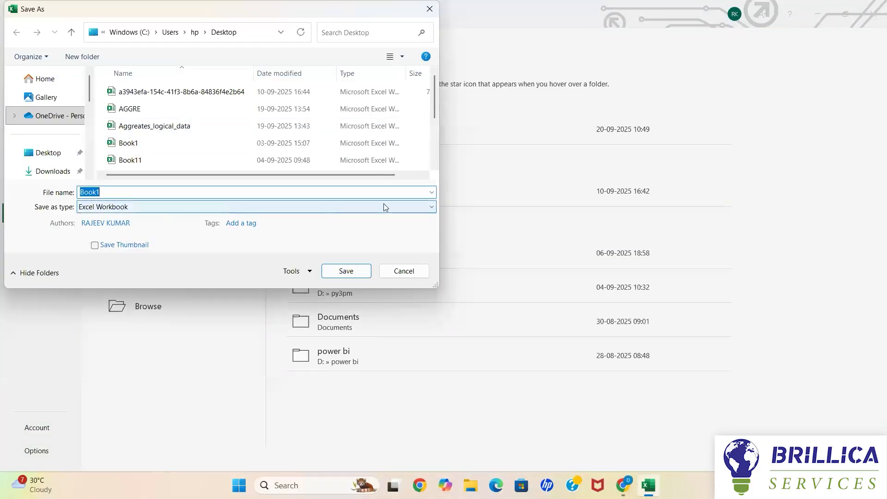
left_click(415, 208)
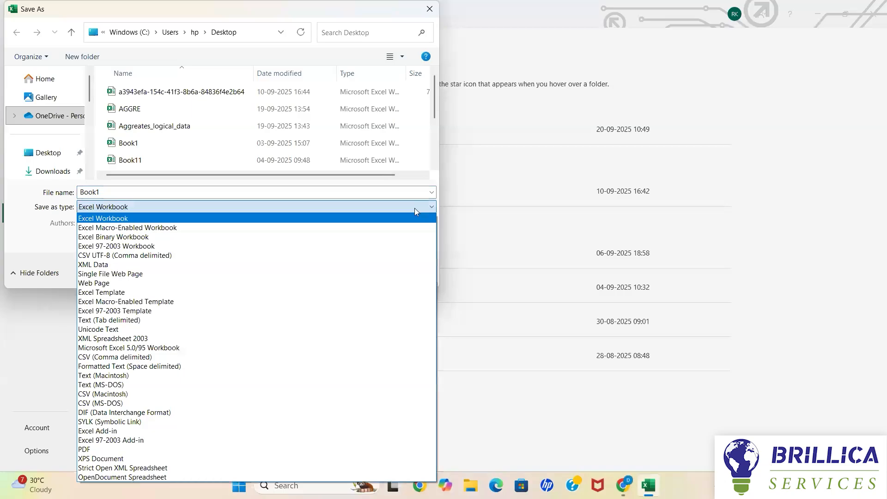
left_click(195, 292)
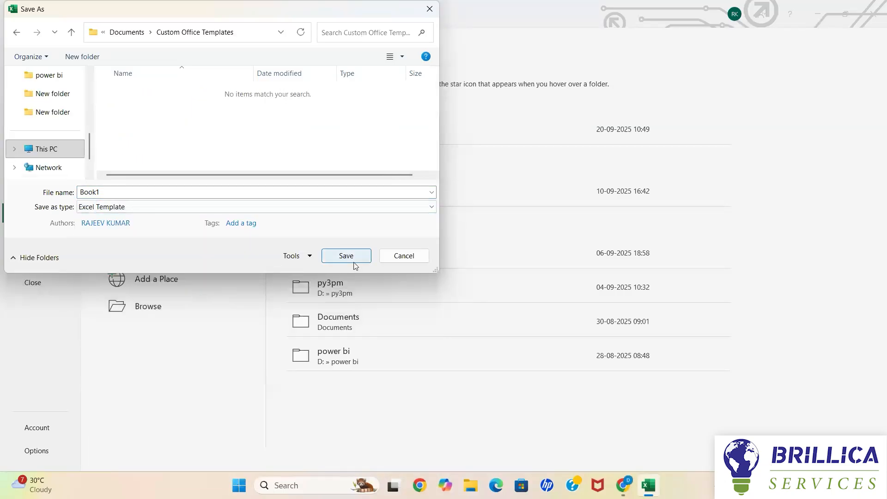
Step: Name the template AttenSheet and save it to the Desktop
left_click(152, 192)
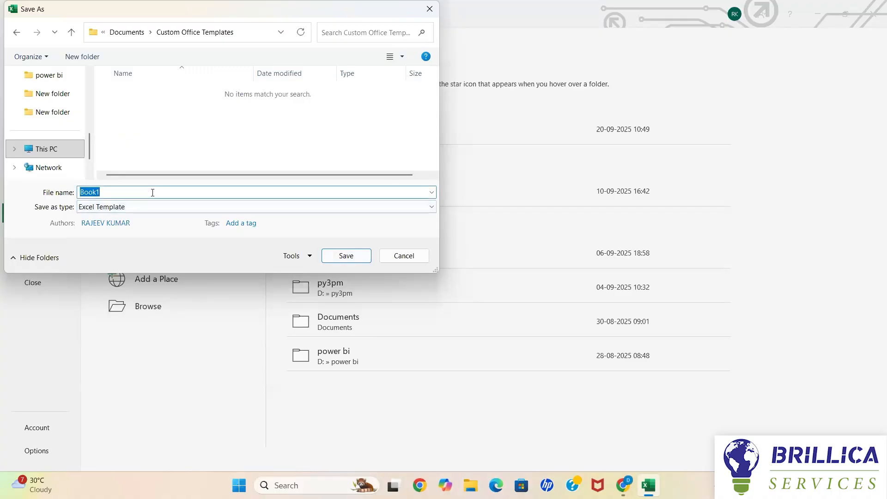
type("s")
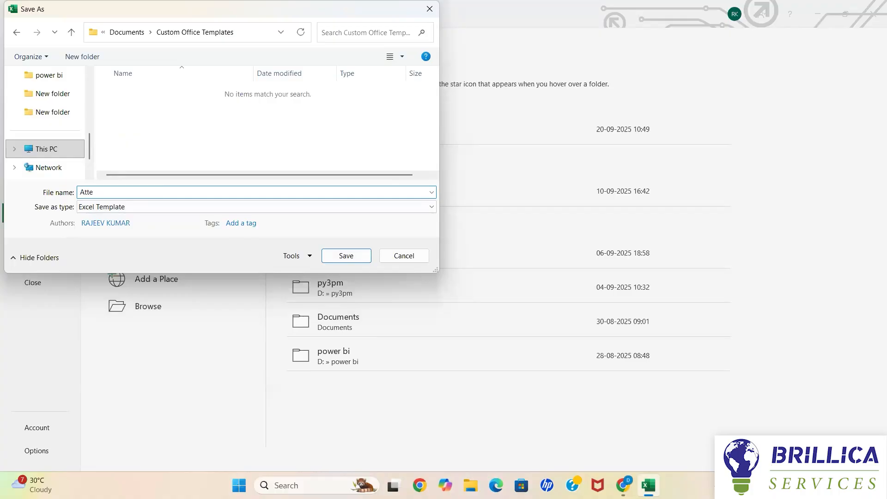
type("ttenAheet")
key("BackSpace")
key("BackSpace")
key("BackSpace")
key("BackSpace")
type("heet")
left_click(346, 255)
Step: Close the workbook and open a new one from the AttenSheet template on the desktop
left_click(862, 24)
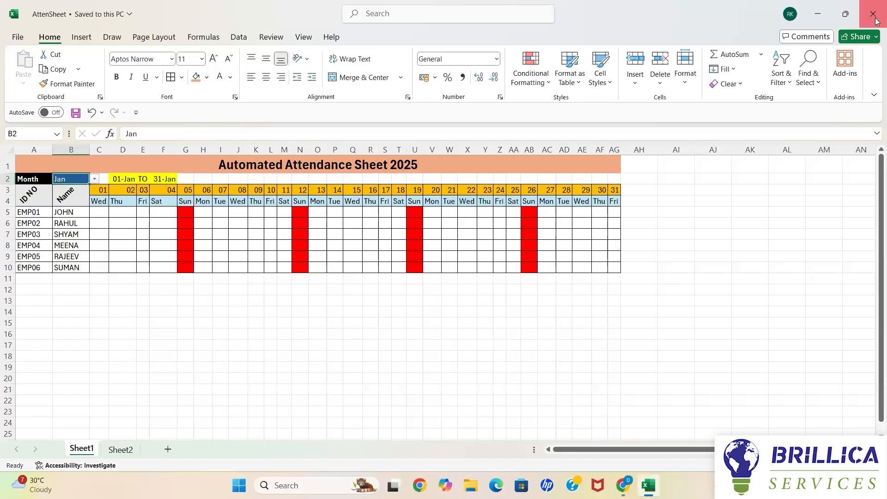
left_click(820, 12)
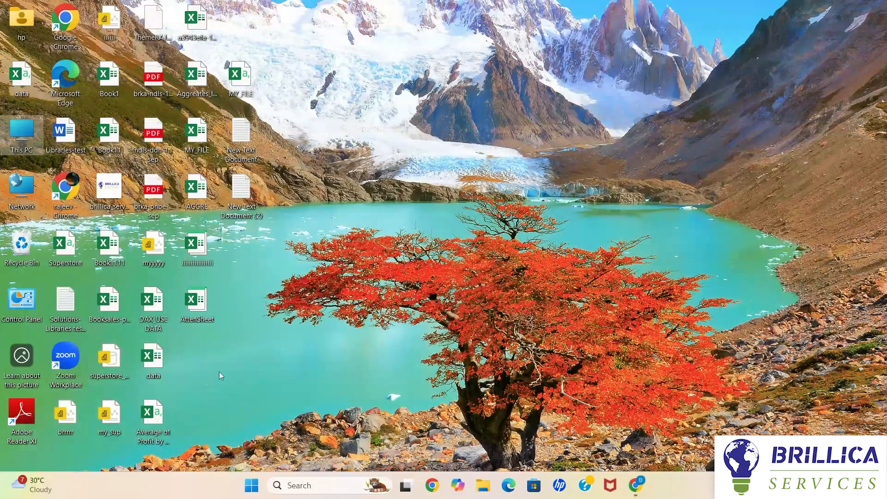
double_click(198, 303)
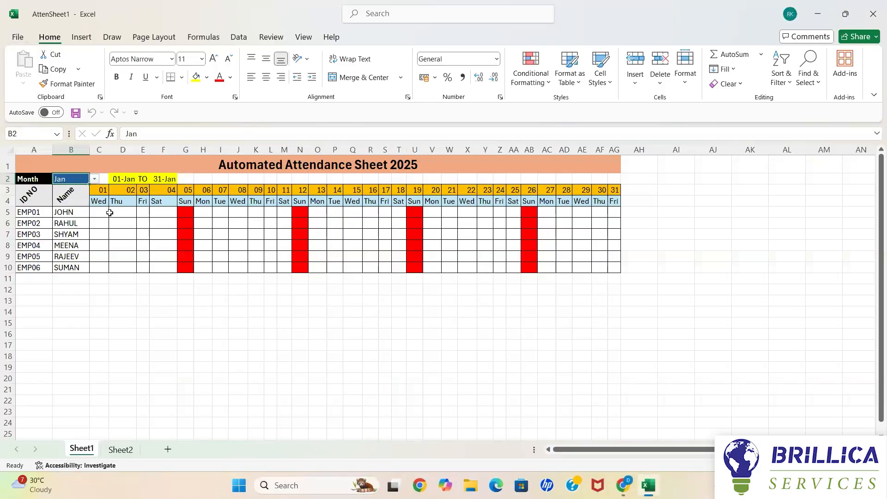
Step: Mark EMP01's attendance for days 01 to 04 in C5:F5 as p, p, a, p
left_click(101, 213)
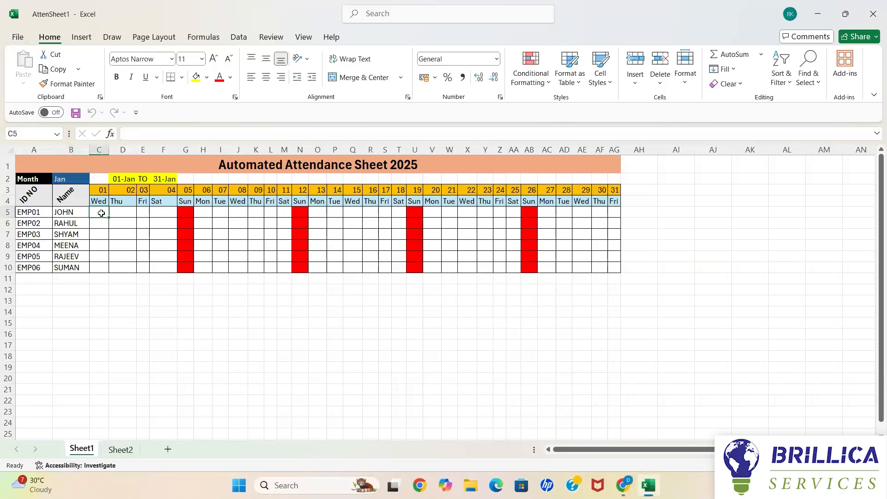
type("p")
left_click(122, 211)
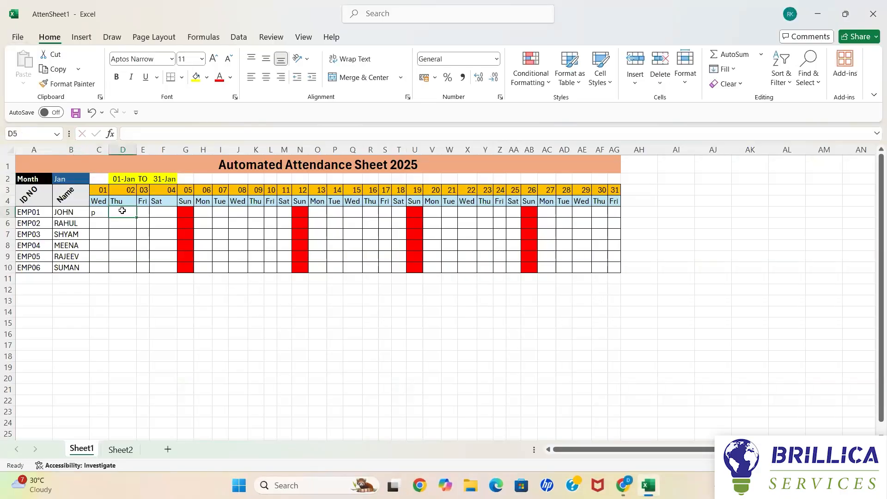
type("p")
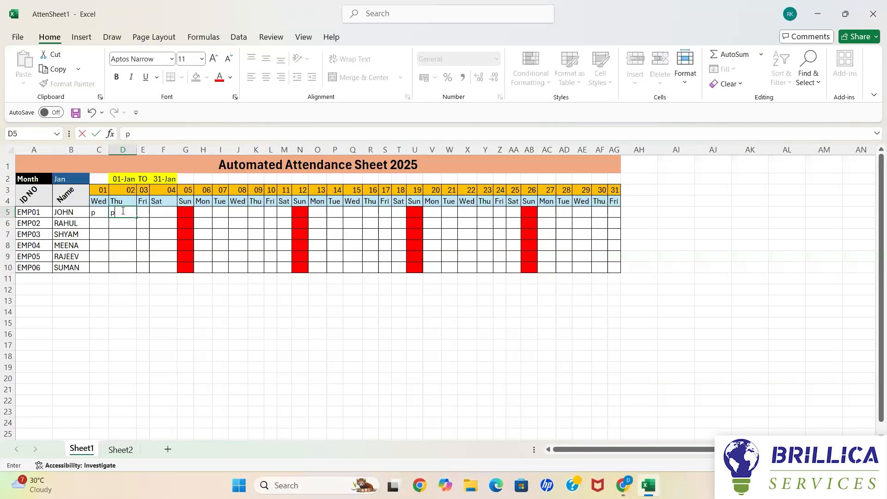
left_click(143, 213)
type("a")
left_click(169, 214)
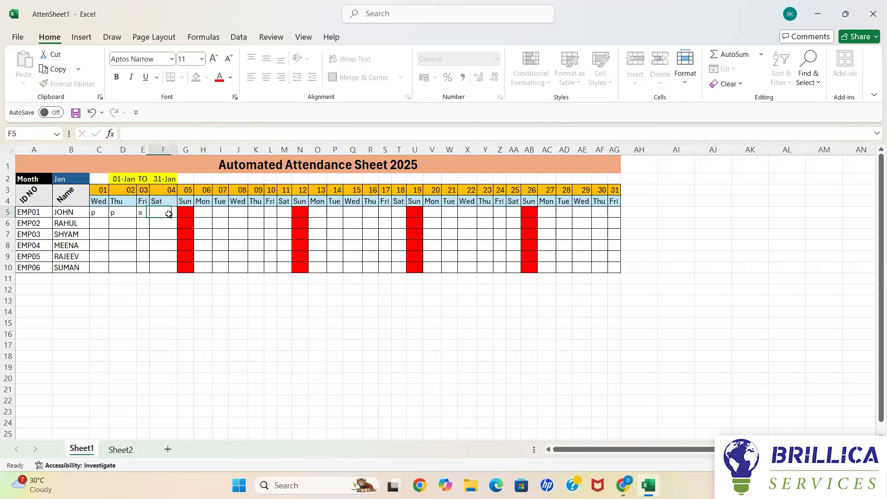
type("p")
Step: Fill the day 01 attendance for EMP02 to EMP06 in C6:C10 with p, a, p, a, a
left_click(98, 224)
type("p")
key("ctrl+Return")
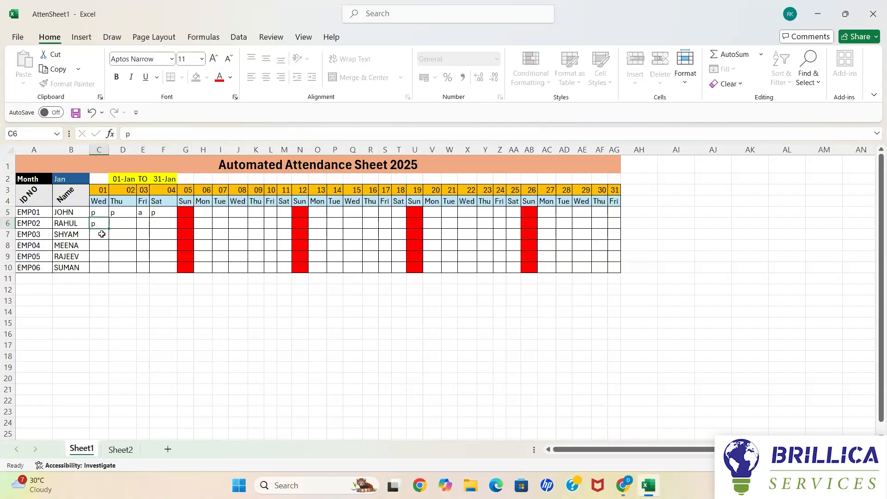
left_click(102, 234)
type("a")
left_click(100, 247)
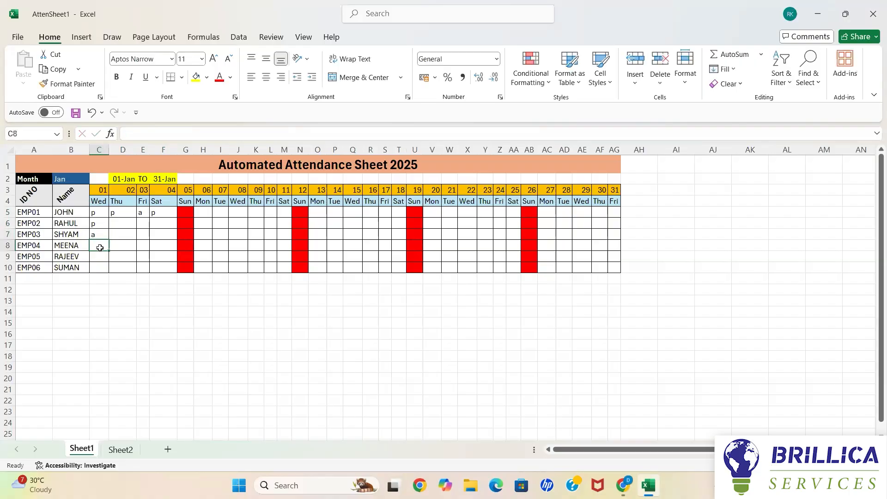
type("p")
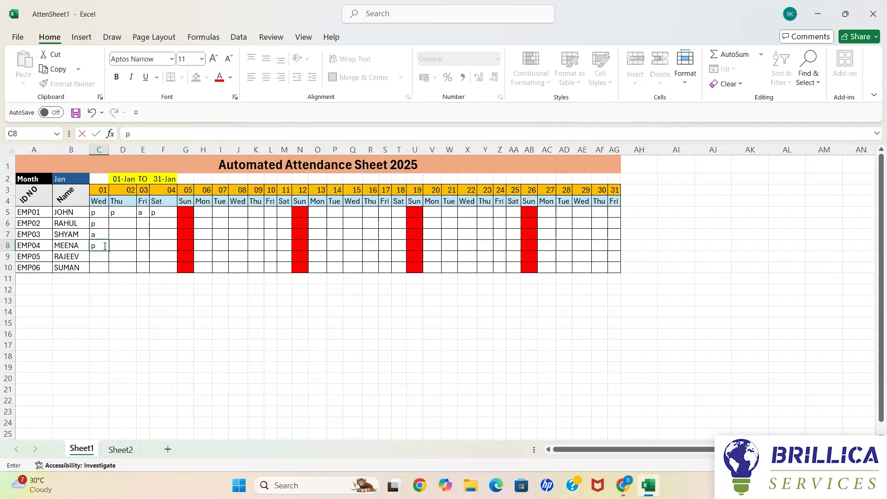
left_click(102, 254)
type("a")
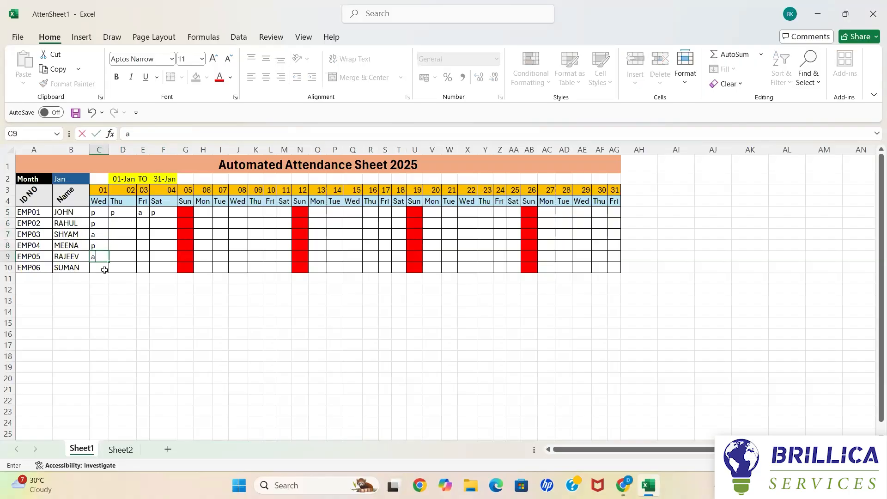
left_click(104, 269)
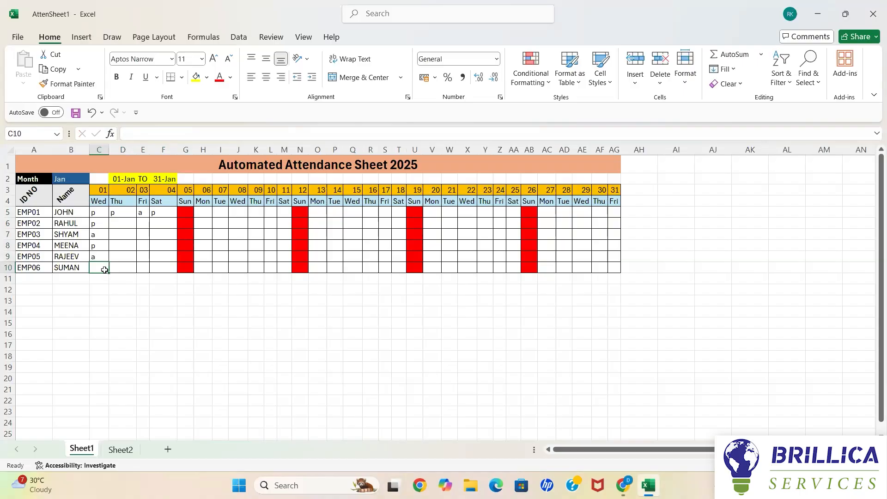
type("a")
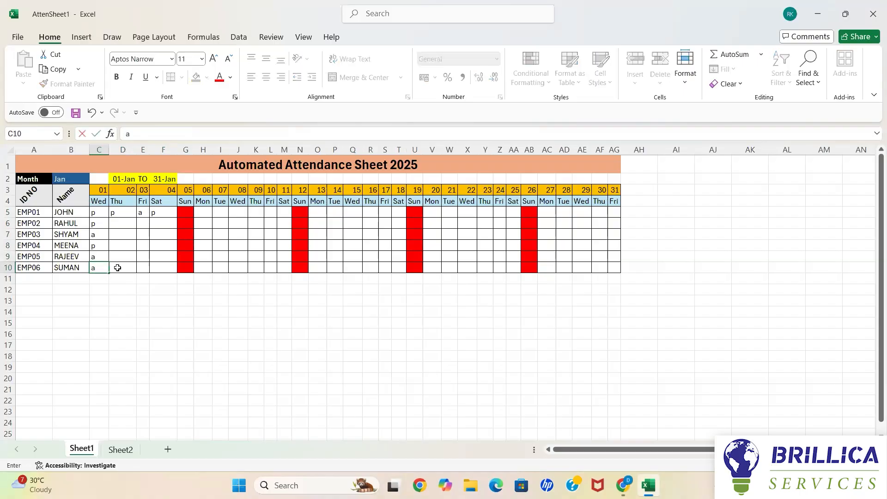
Step: Mark EMP02 to EMP06 as p for day 02 in D6:D10
left_click(118, 268)
type("p")
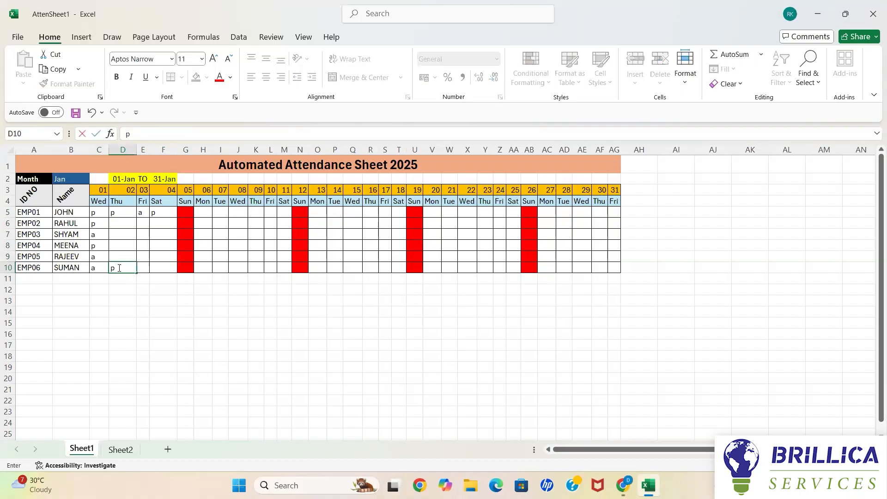
left_click(130, 258)
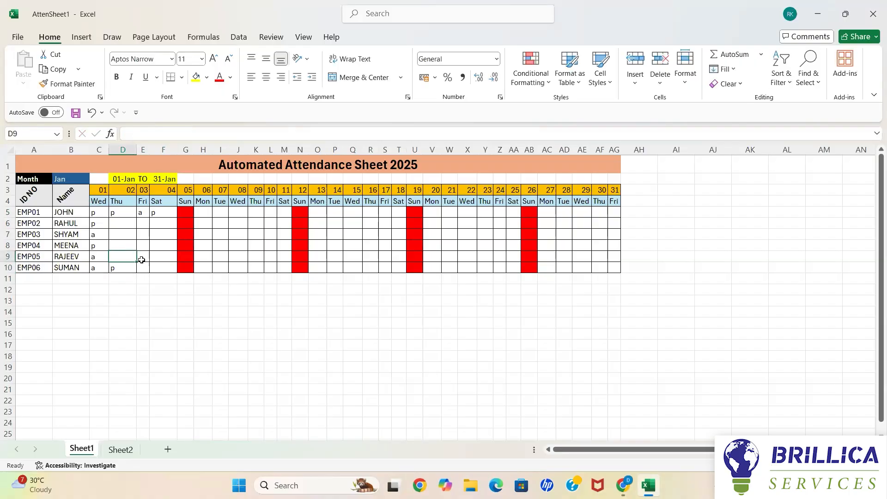
type("p")
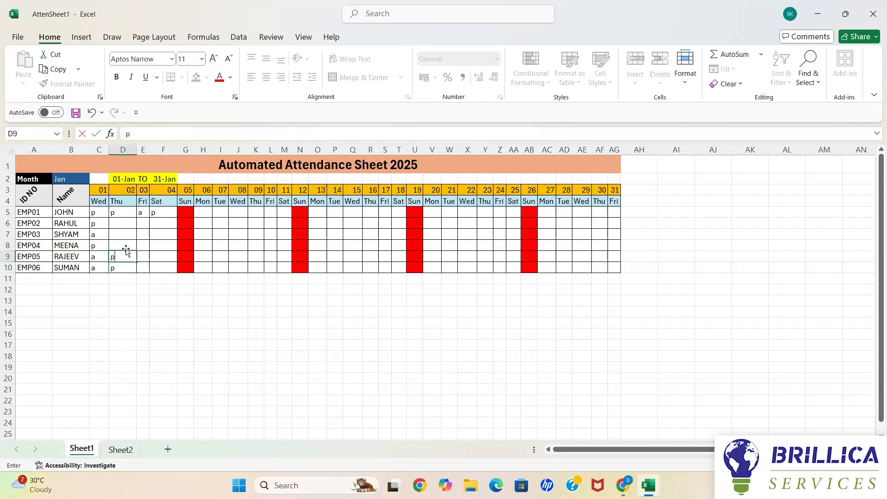
key("ctrl+Return")
left_click(125, 244)
type("p")
key("ctrl+Return")
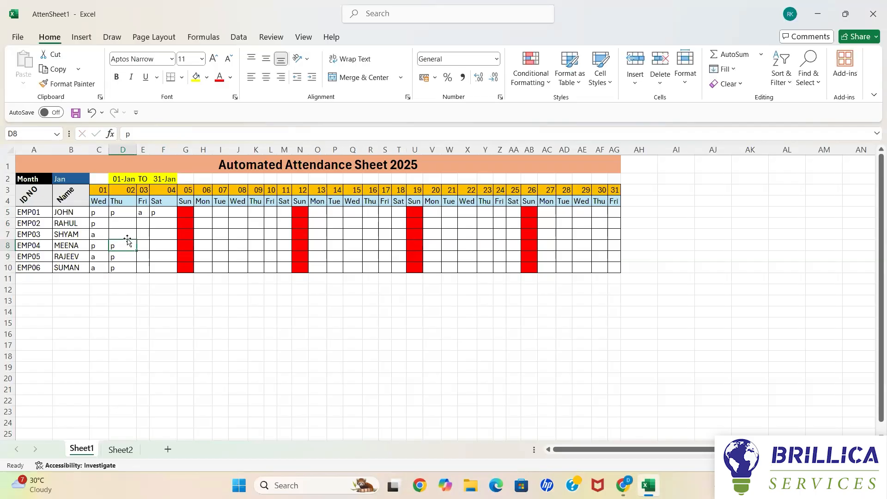
left_click(129, 233)
type("p")
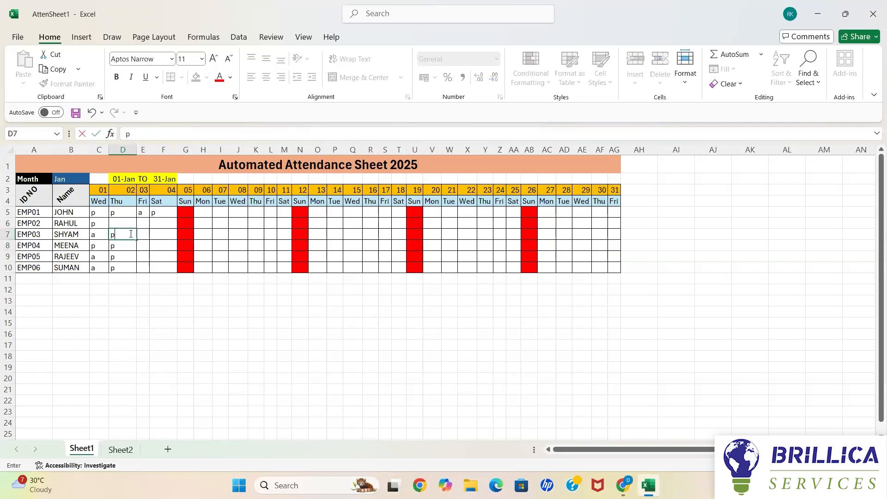
left_click(129, 223)
type("p")
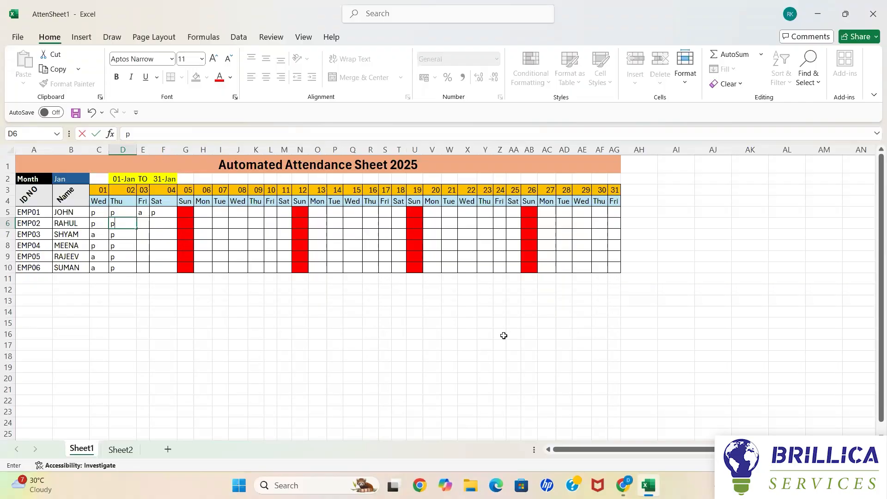
Step: Save the attendance workbook to the Desktop folder as an Excel Workbook named jansheet
left_click(14, 36)
left_click(41, 213)
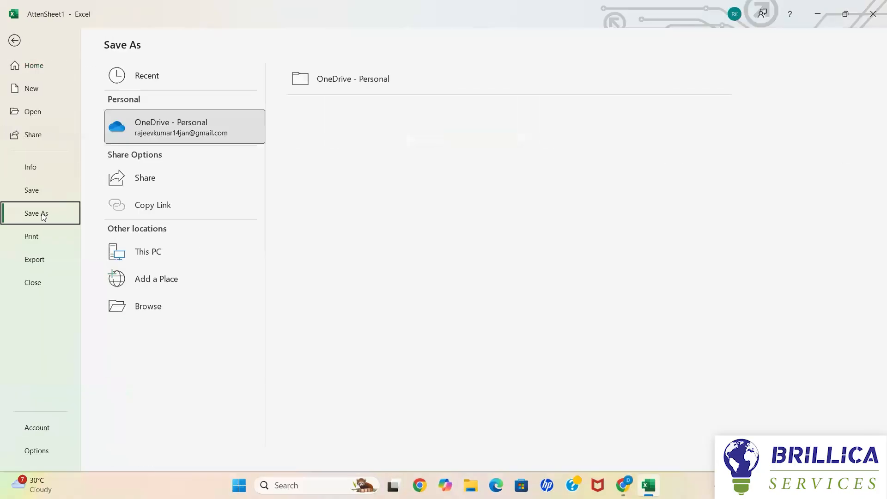
left_click(157, 255)
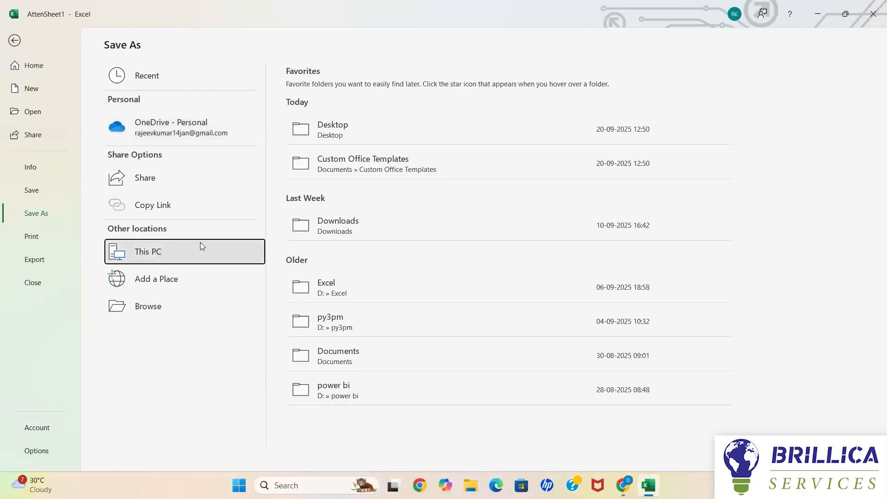
left_click(400, 132)
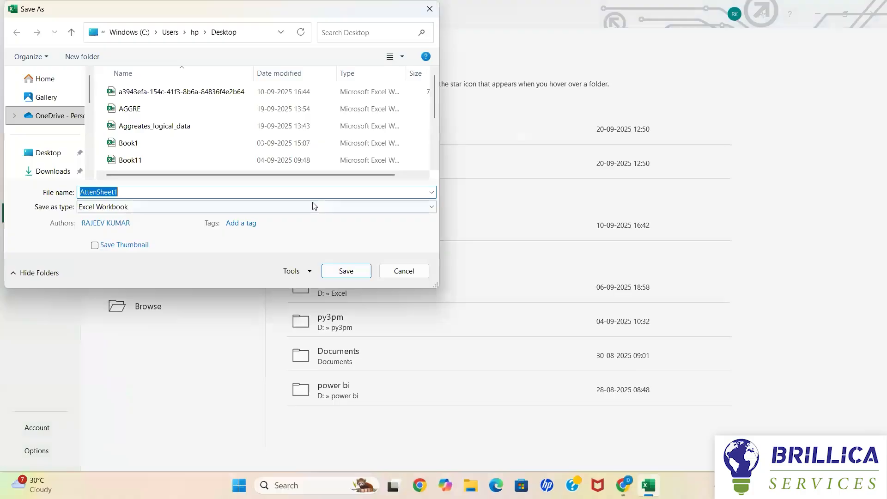
type("jan")
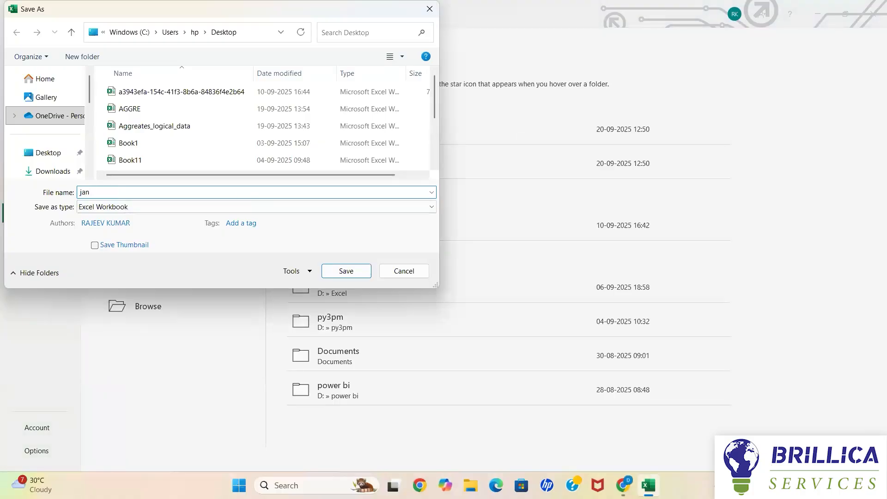
type("sheet")
left_click(346, 272)
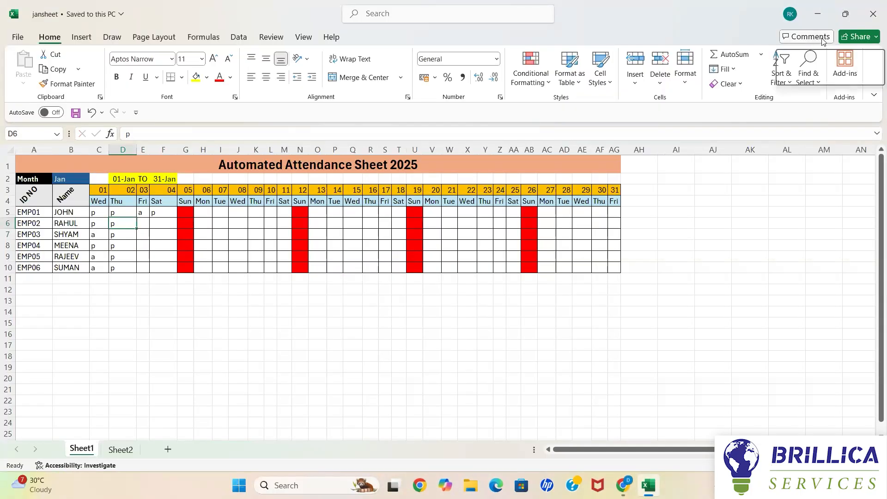
Step: Close the workbook and reopen jansheet from the desktop
left_click(877, 16)
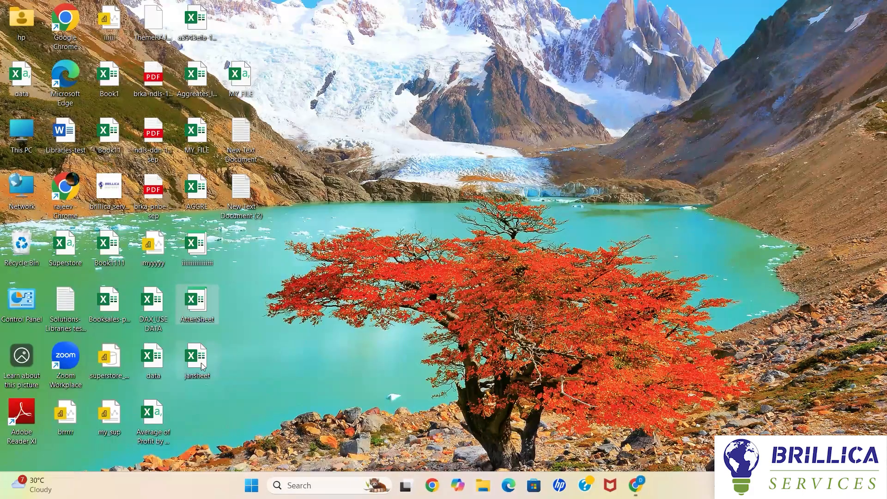
double_click(197, 358)
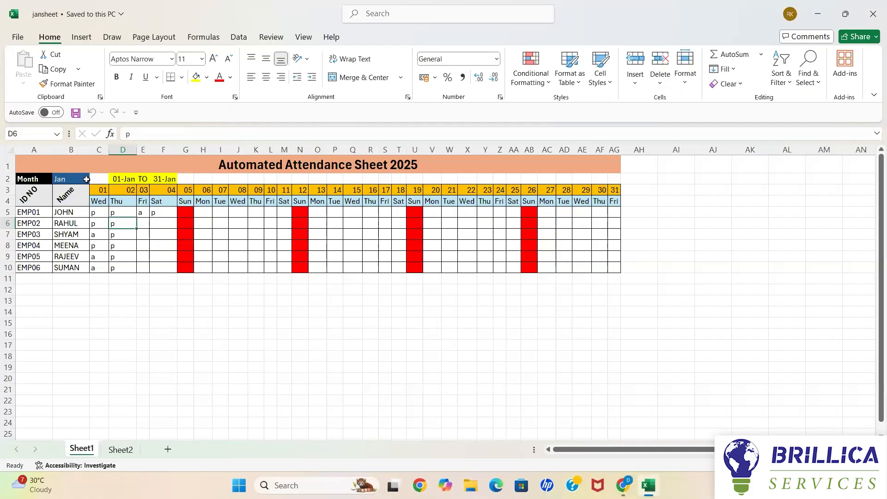
Step: Switch the month in B2 to Feb to check the calendar, and set it back to Jan
left_click(84, 178)
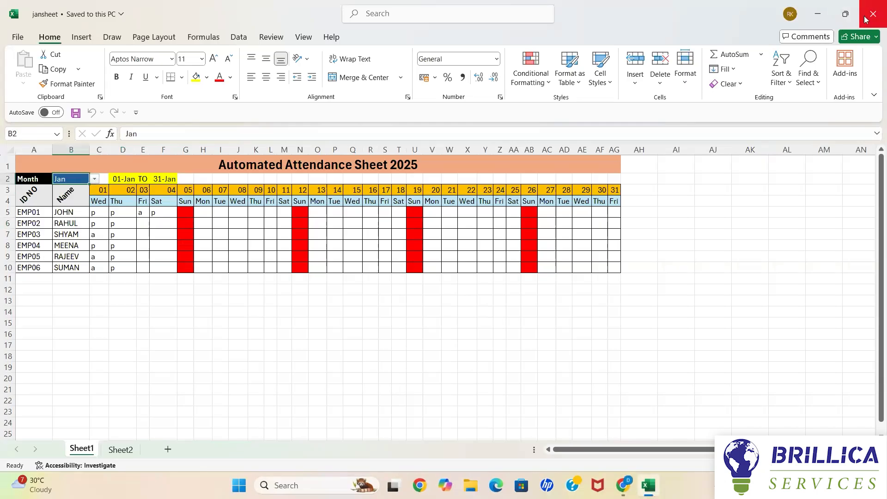
left_click(95, 179)
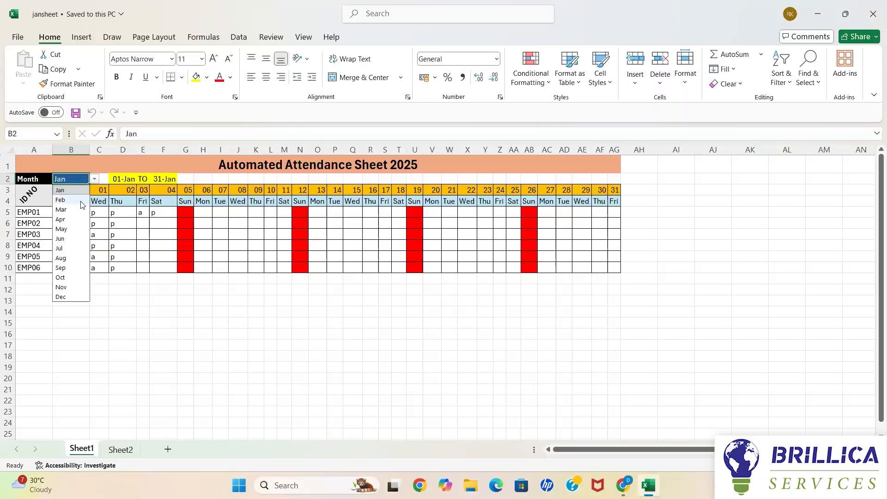
left_click(64, 199)
left_click(94, 180)
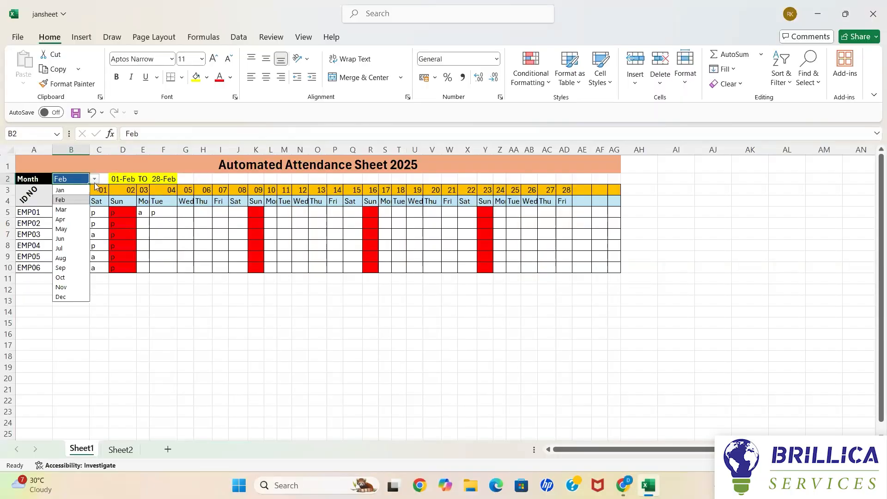
left_click(94, 181)
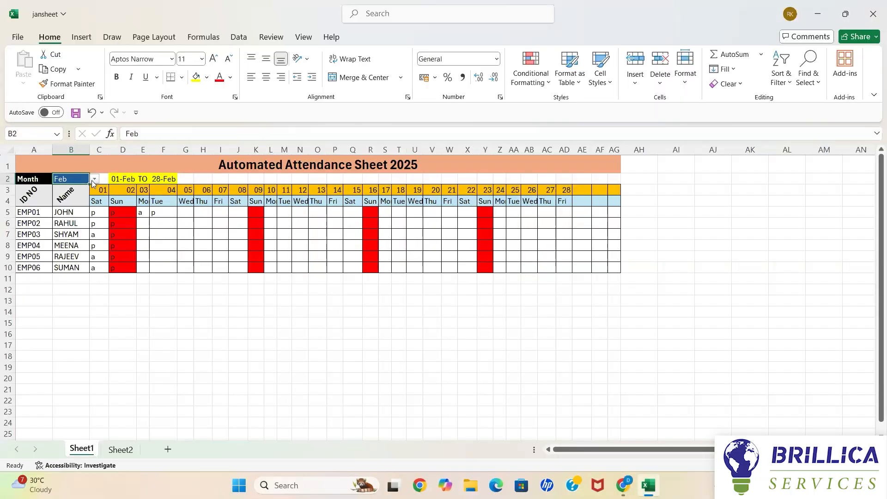
left_click(94, 181)
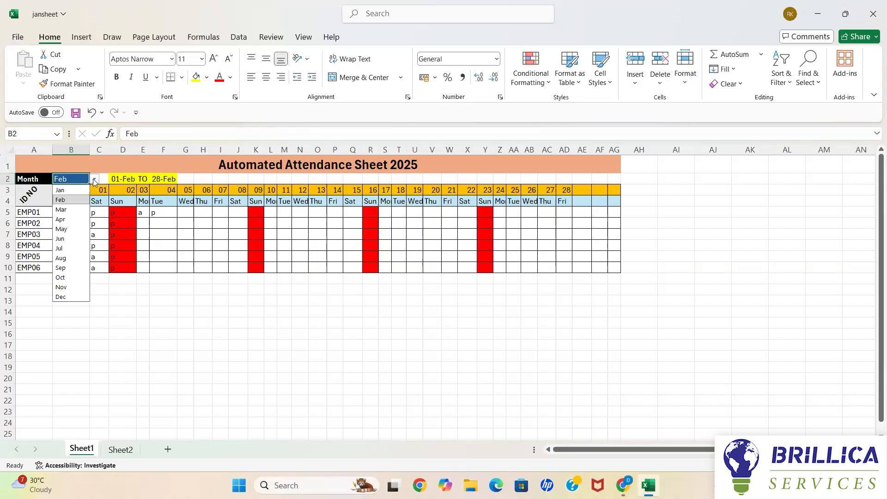
left_click(94, 181)
left_click(94, 181)
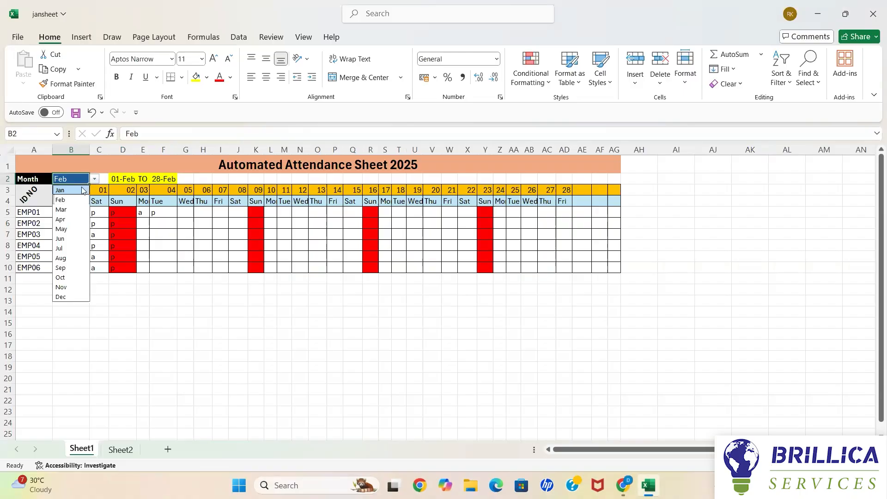
left_click(83, 190)
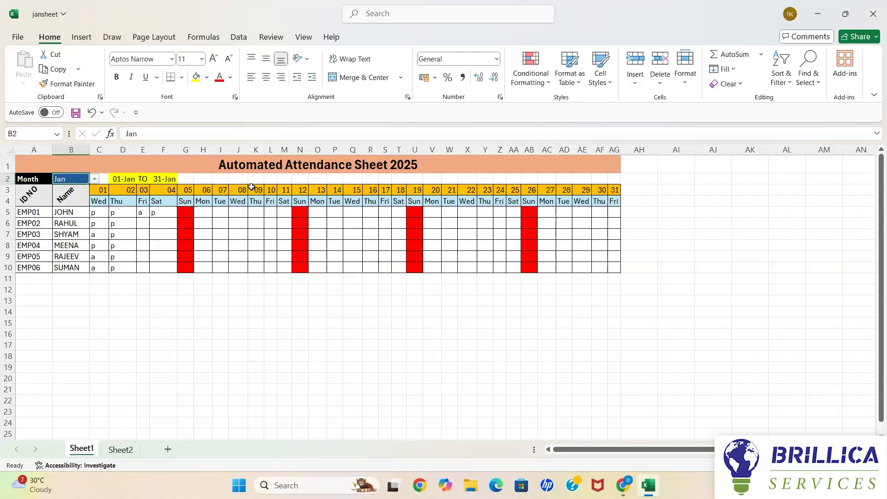
Step: Close jansheet without saving the changes and open a new workbook from the AttenSheet template on the desktop
left_click(871, 17)
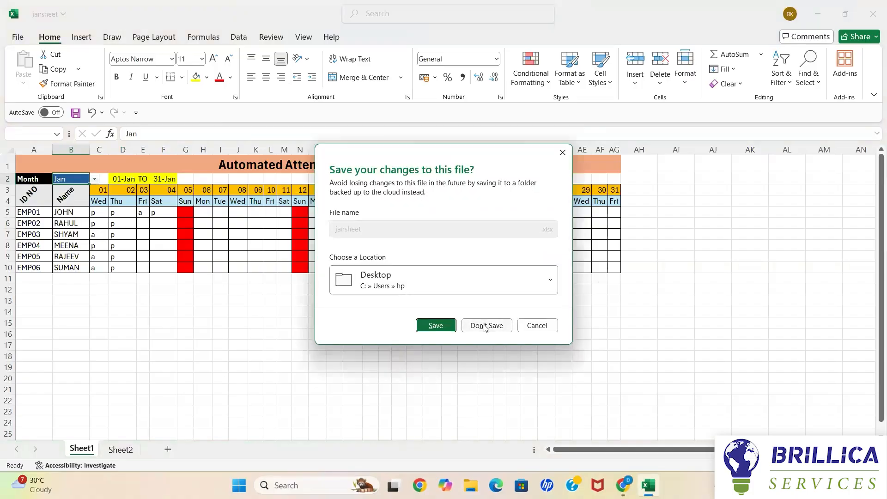
left_click(485, 326)
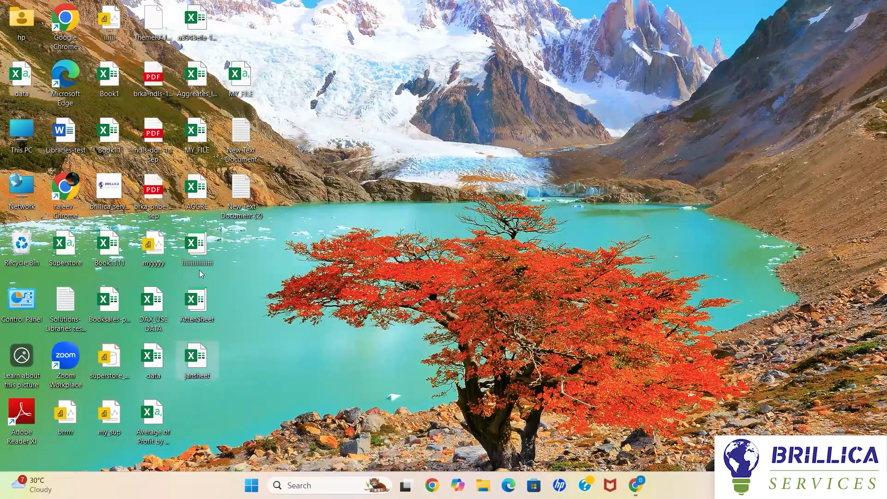
double_click(205, 302)
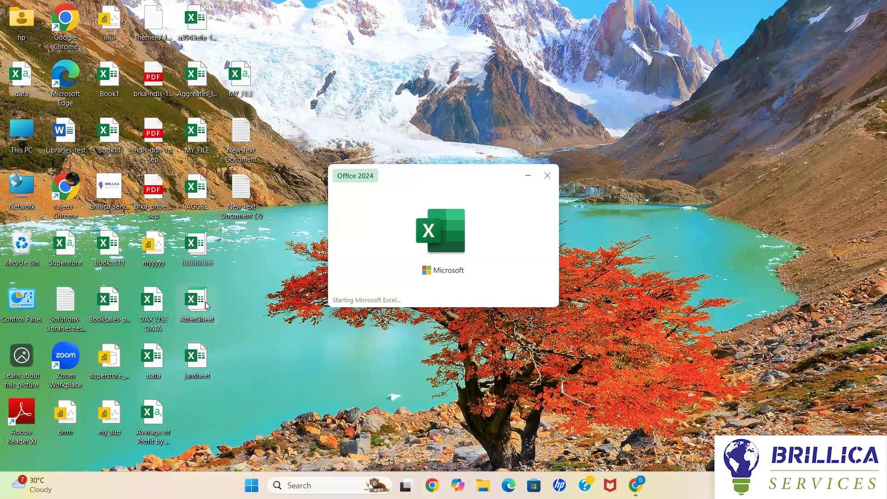